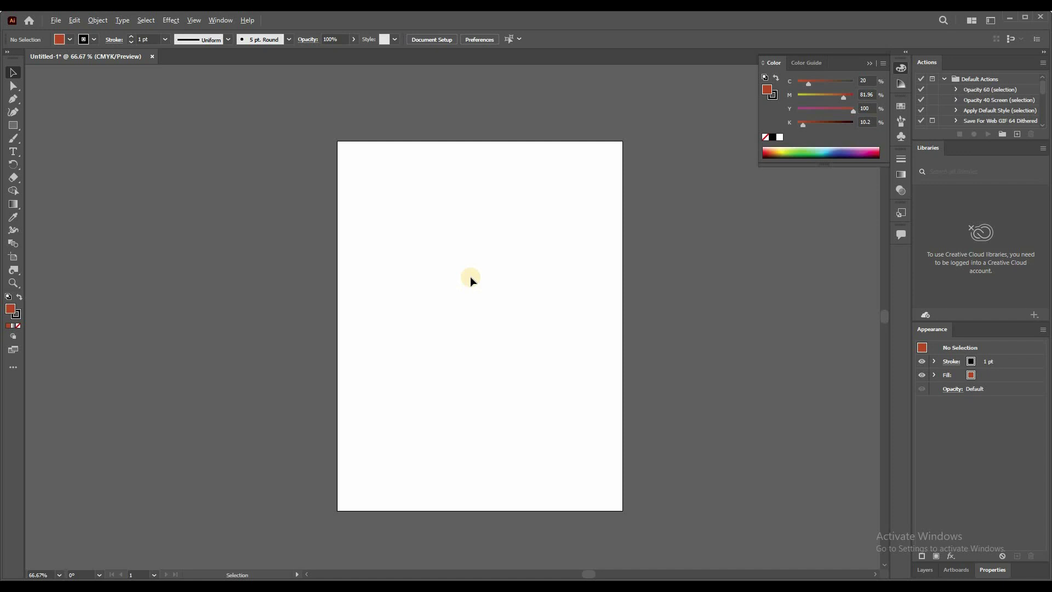
- Scroll the blank portrait artboard view up and back down
scroll(470, 276, up, 1)
scroll(470, 276, down, 1)
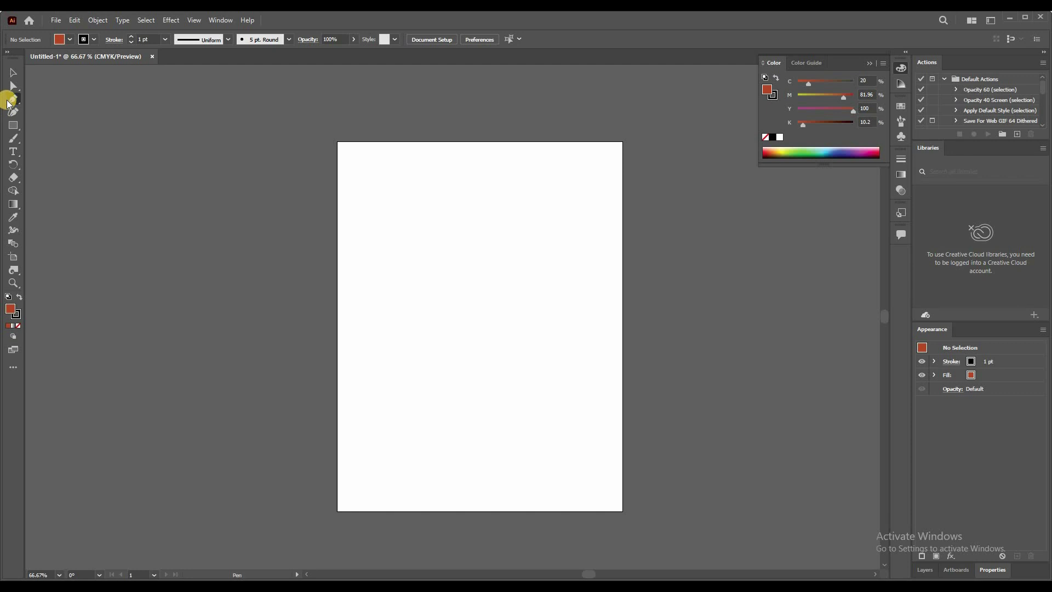
- Draw a closed, two-lobed S-curved shape with the Pen tool, starting left of the artboard centre
click(378, 384)
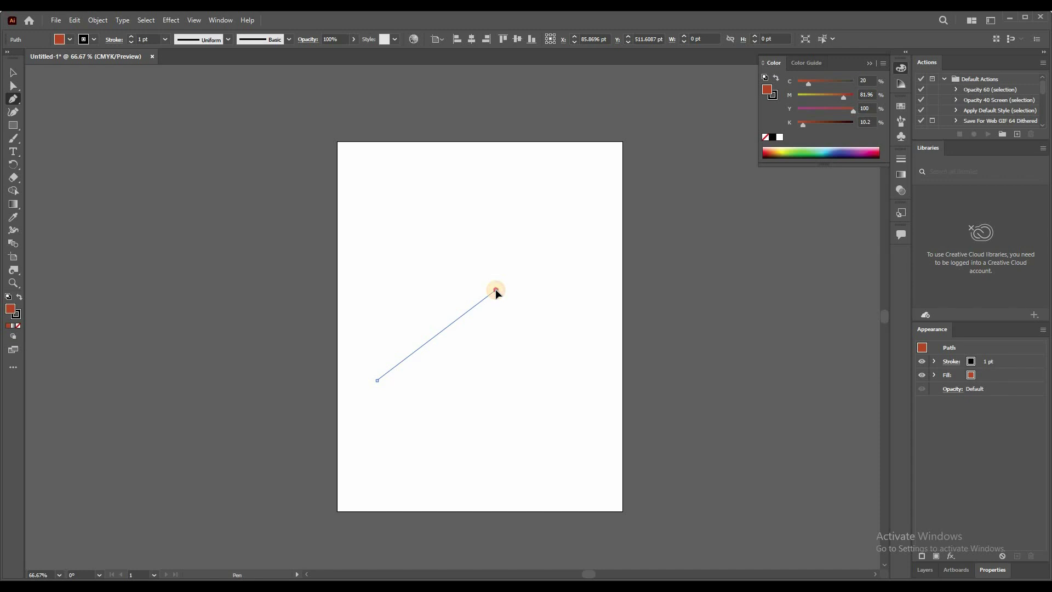
drag(501, 291, 577, 292)
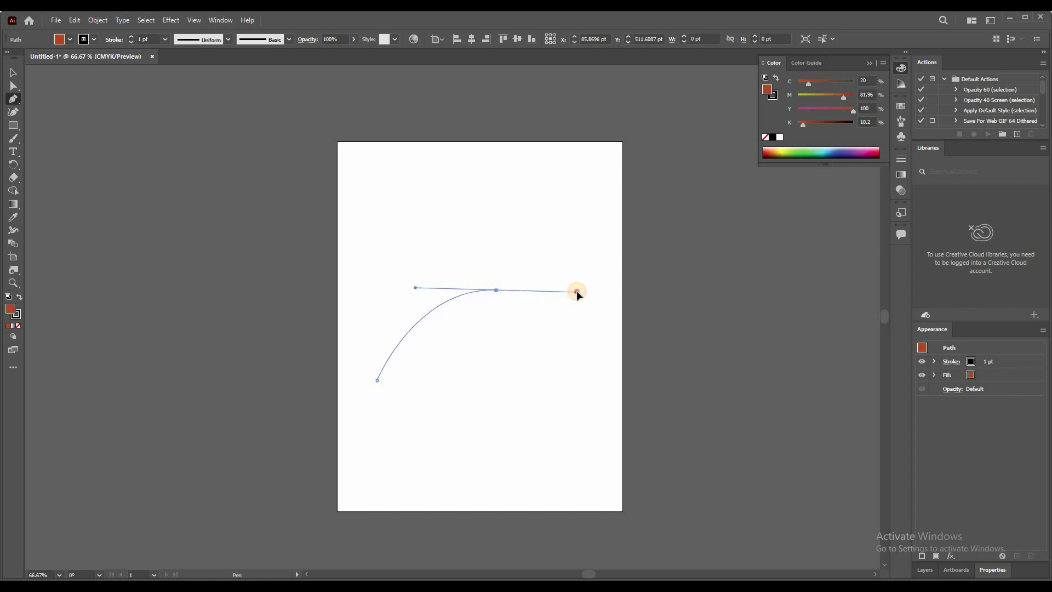
mouse_move(576, 291)
mouse_down()
mouse_move(406, 279)
mouse_move(454, 292)
mouse_up()
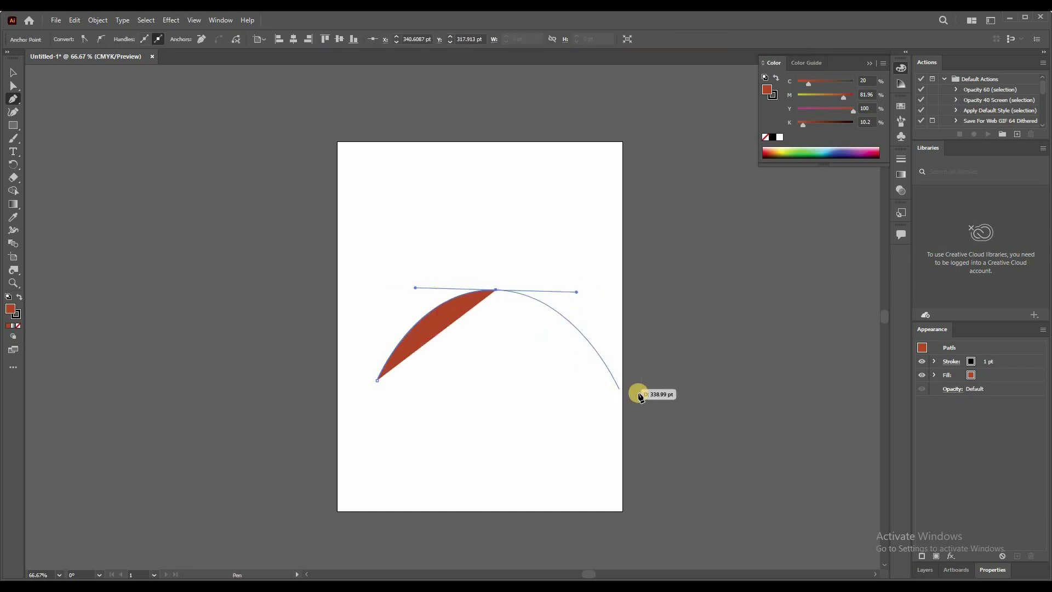
drag(525, 454, 644, 457)
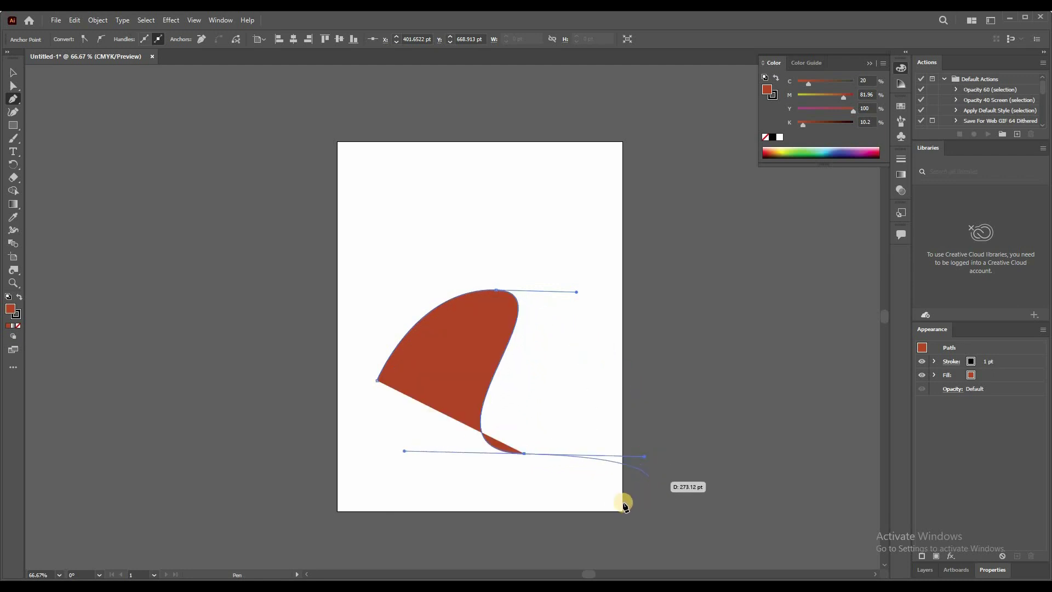
drag(575, 533, 523, 542)
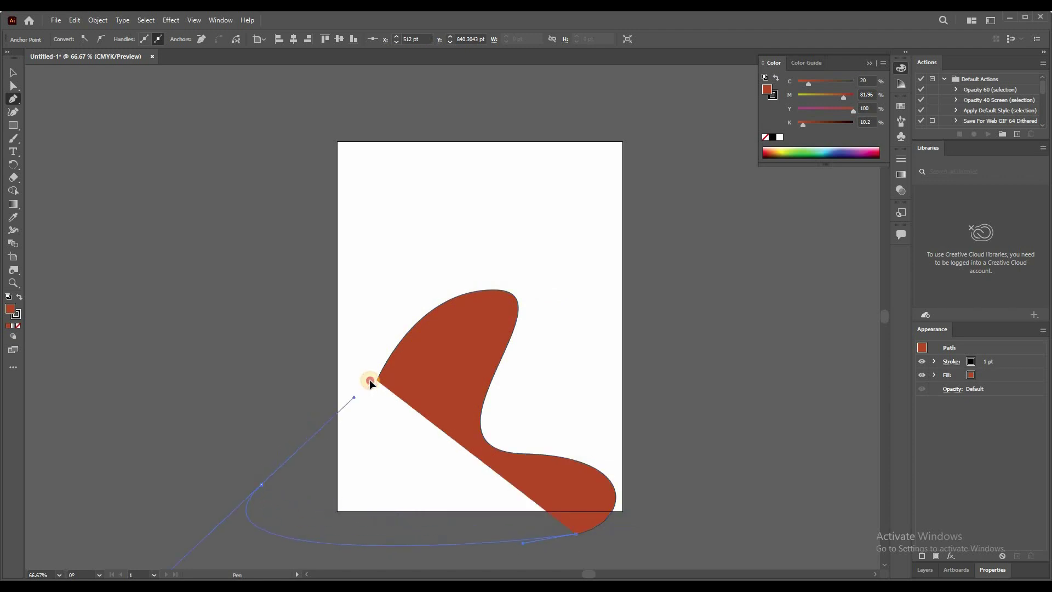
drag(372, 380, 377, 384)
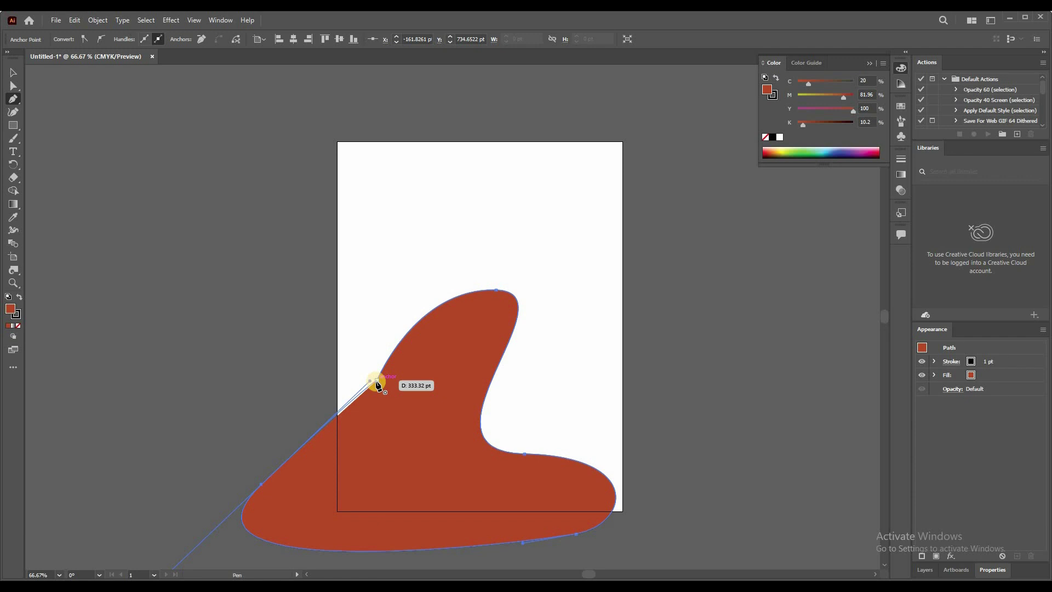
drag(377, 384, 377, 386)
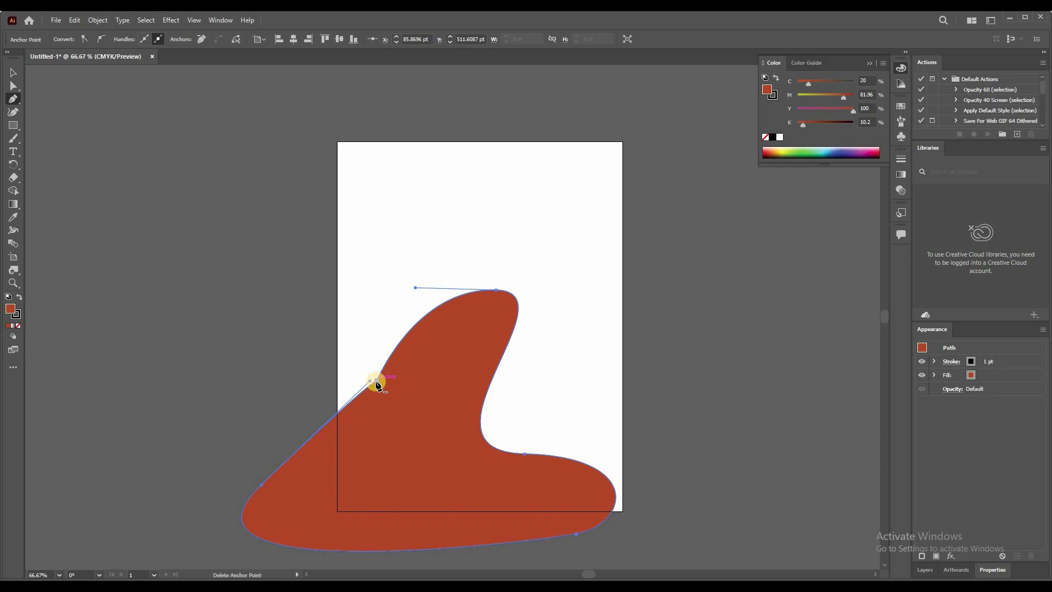
click(14, 73)
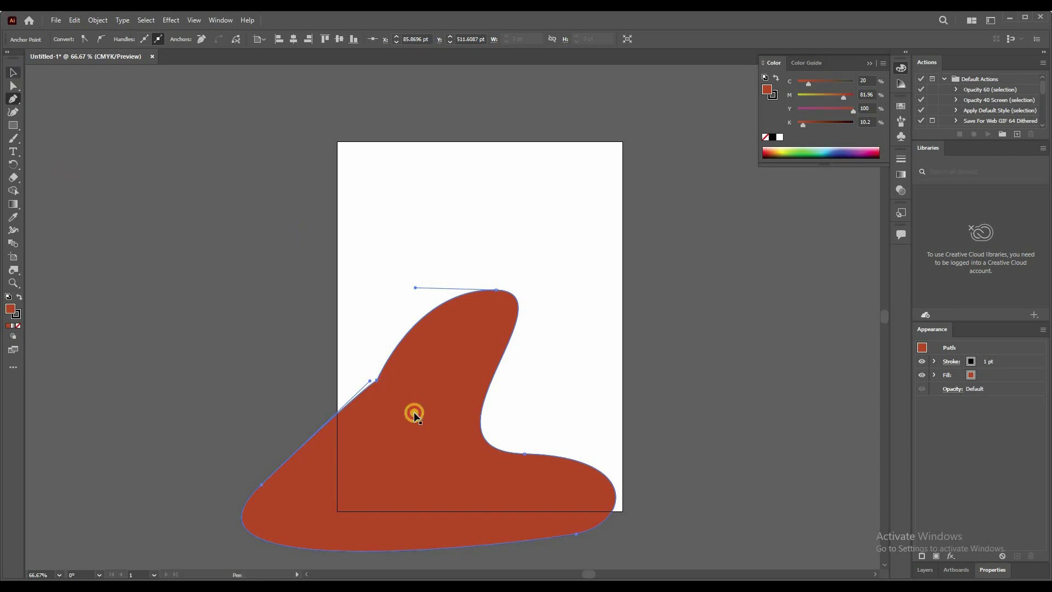
- Move the red shape up and right, and scale it down into the artboard's upper half
click(305, 253)
mouse_move(410, 480)
mouse_down()
mouse_move(484, 370)
mouse_move(535, 368)
mouse_up()
mouse_move(731, 183)
mouse_down()
mouse_move(606, 265)
mouse_move(592, 286)
mouse_move(603, 271)
mouse_up()
drag(430, 377, 425, 329)
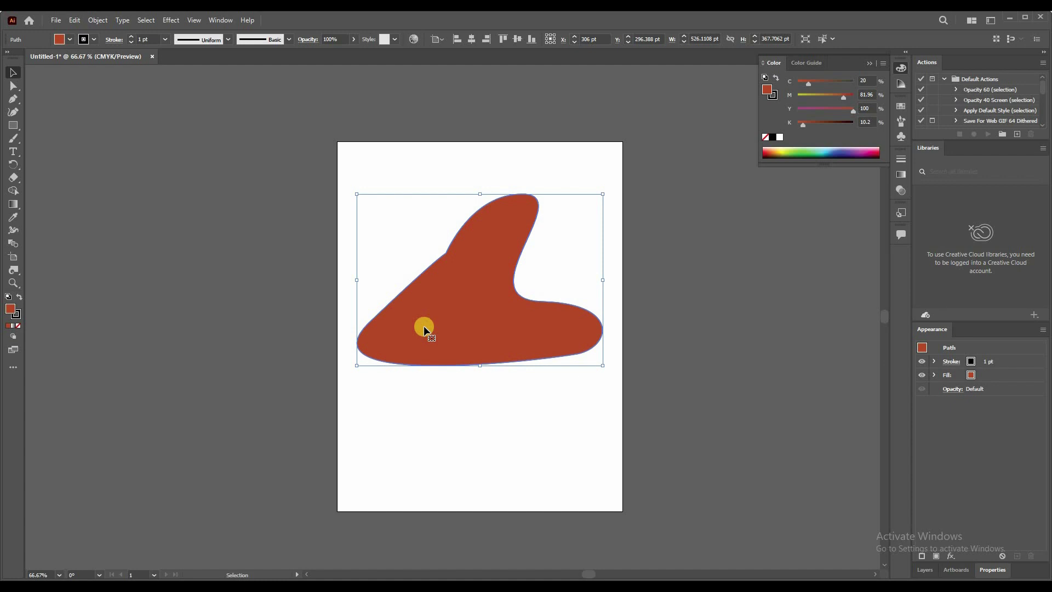
- Drag anchors on the left and top edges to bulge a rounded hump beside the upper lobe
click(12, 89)
click(450, 259)
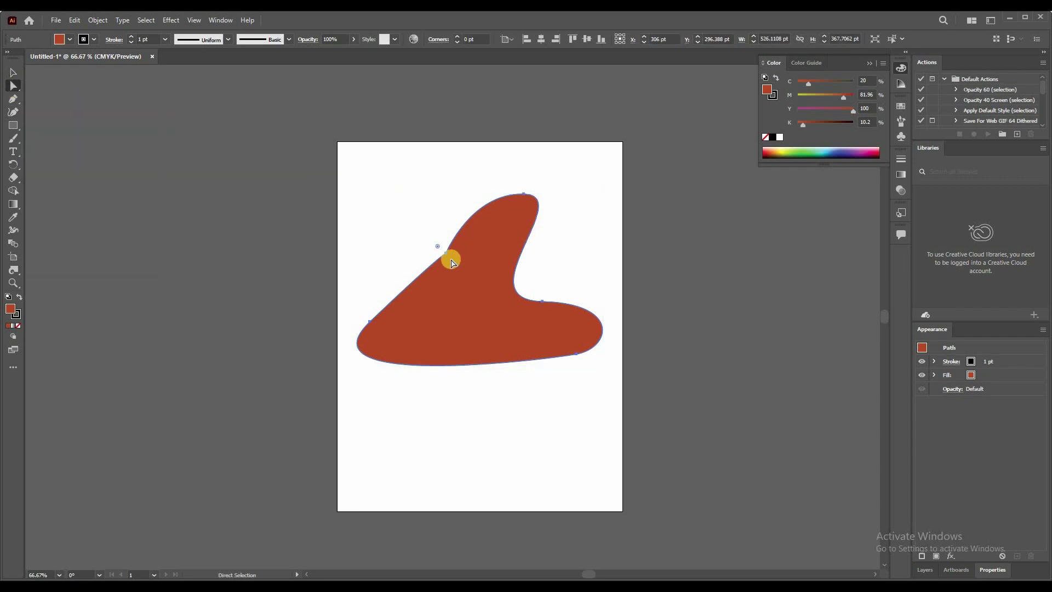
click(442, 255)
drag(405, 226, 412, 225)
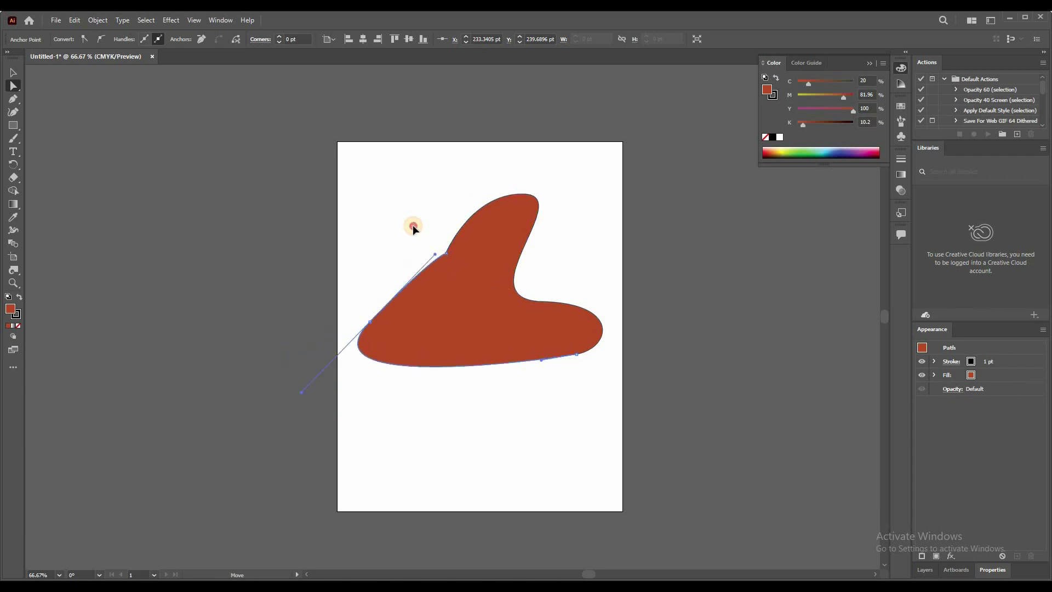
click(523, 195)
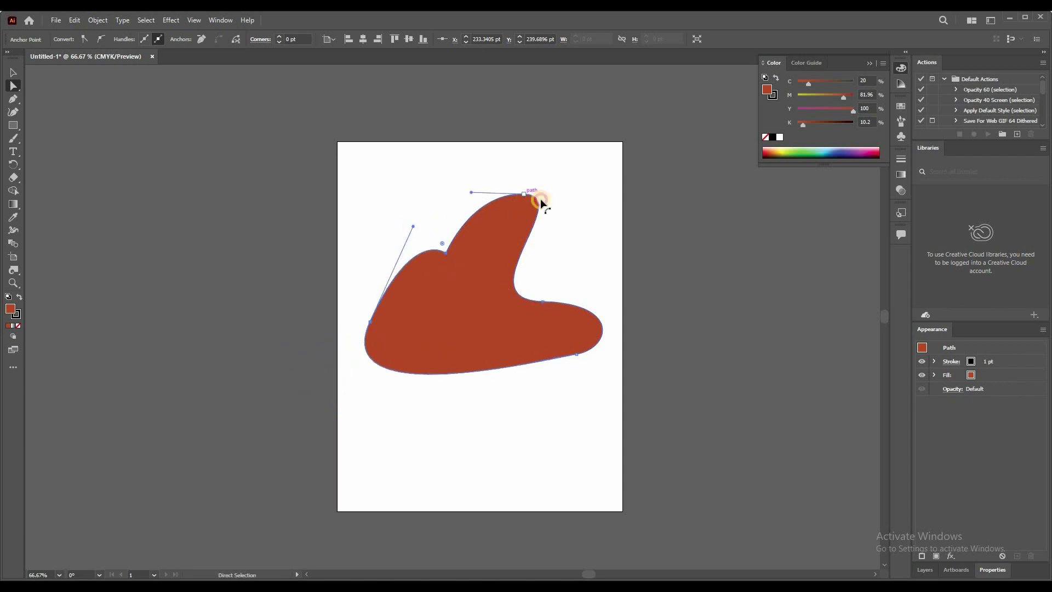
drag(541, 202, 585, 200)
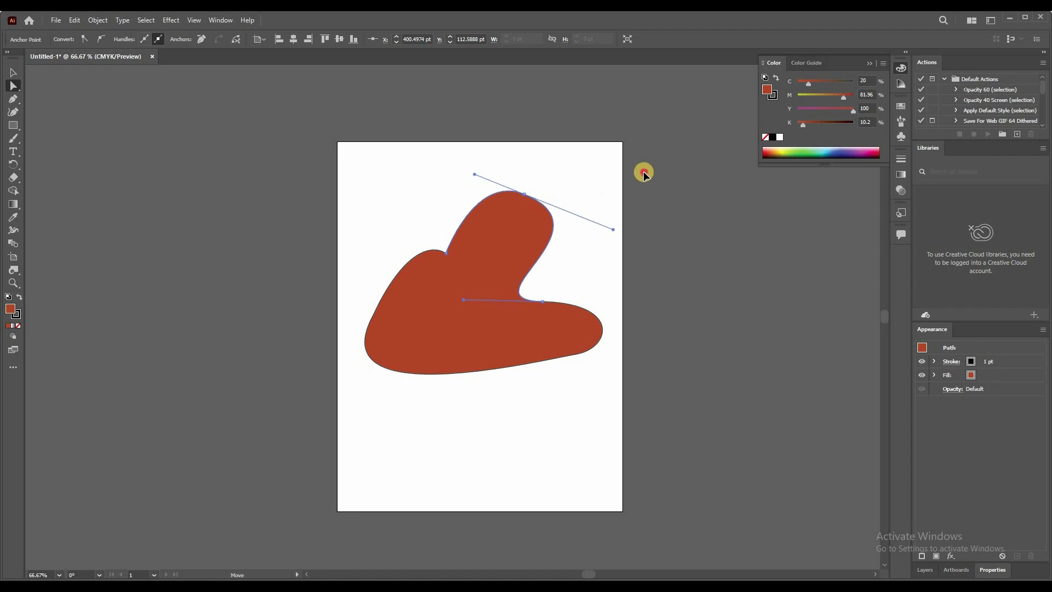
drag(620, 231, 603, 194)
click(656, 278)
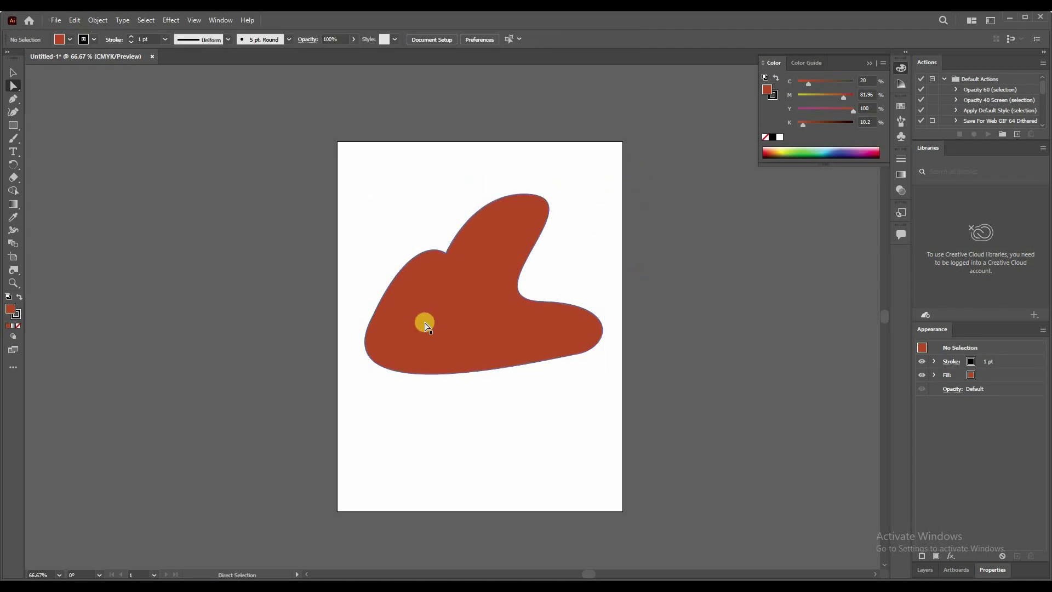
click(12, 73)
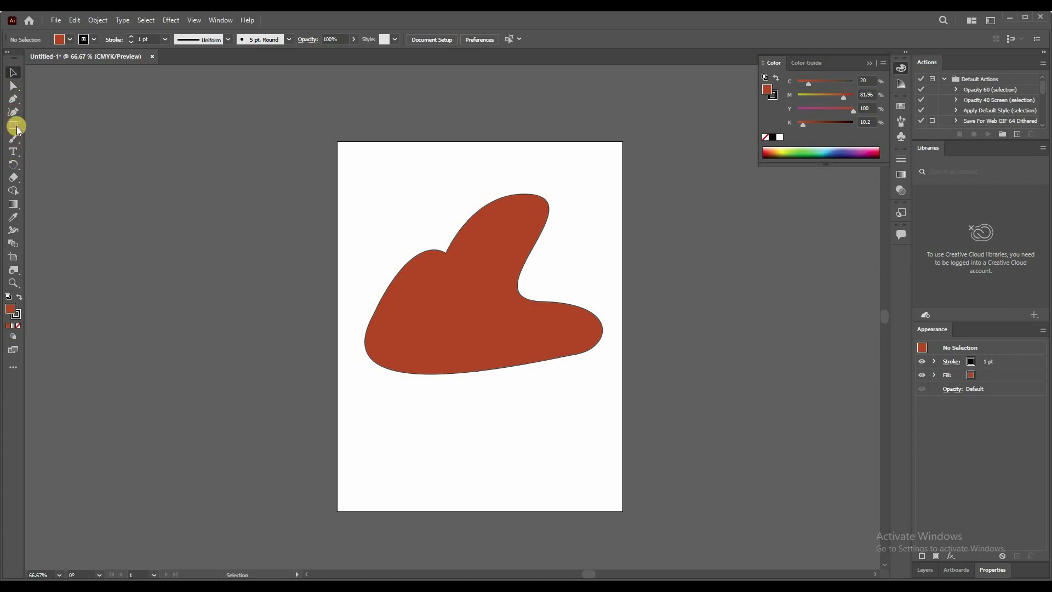
click(504, 327)
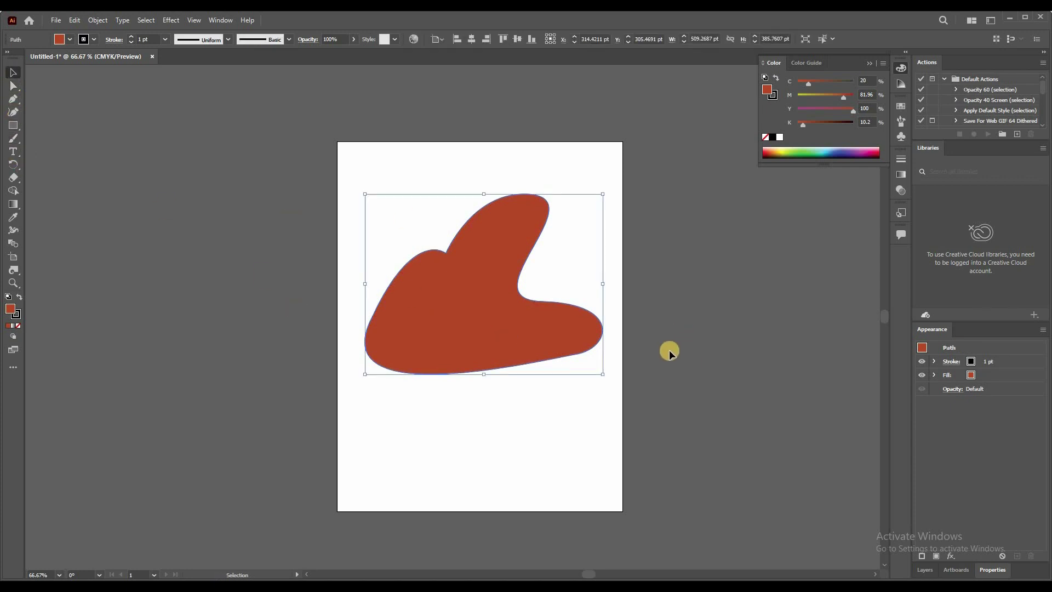
- Give the shape a green fill and a magenta 10 pt outline
click(69, 40)
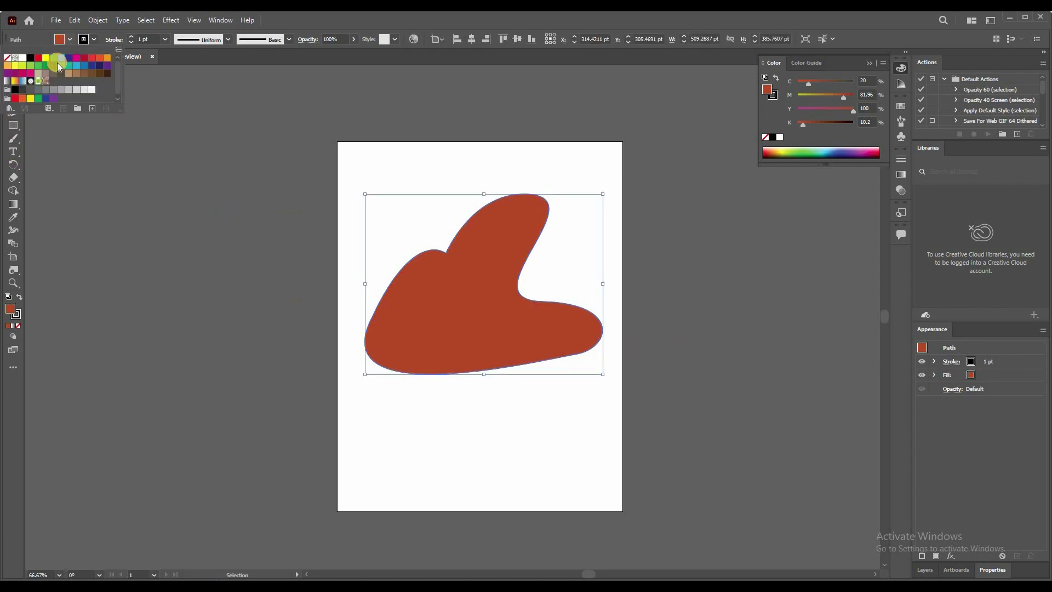
click(54, 58)
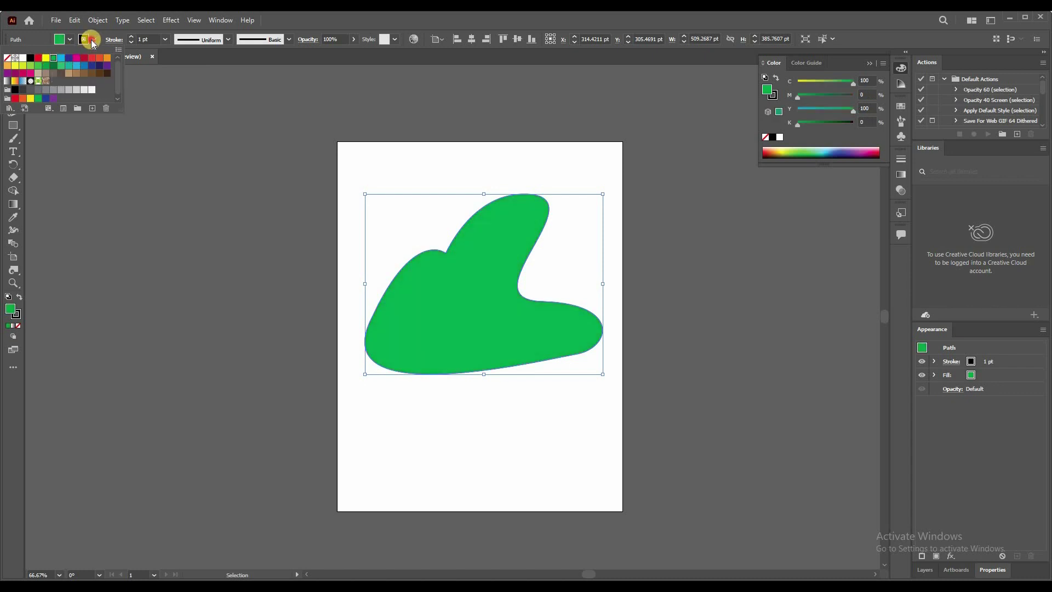
click(91, 47)
click(92, 39)
click(77, 62)
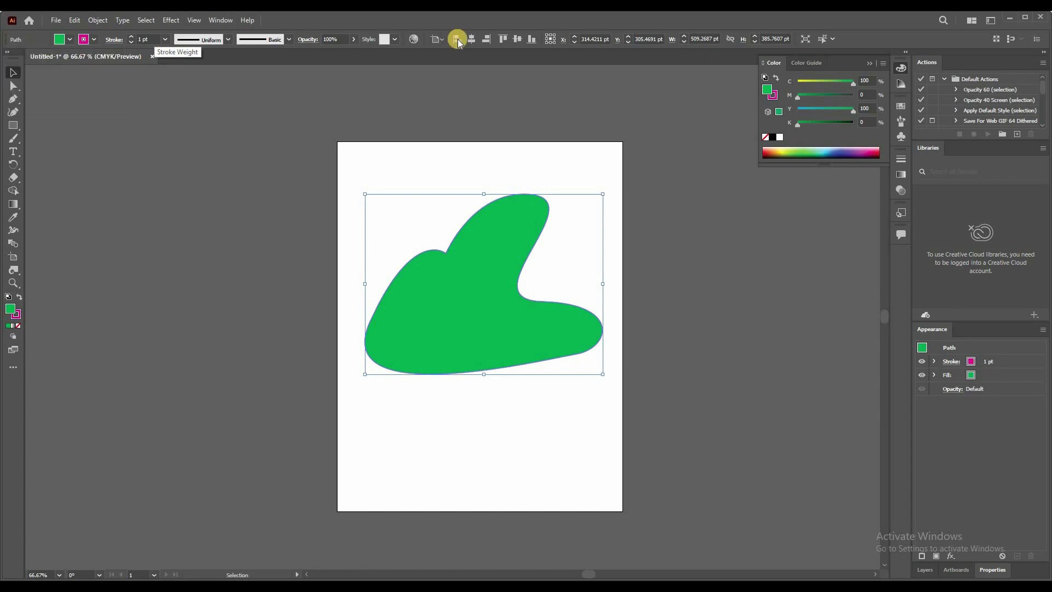
click(145, 39)
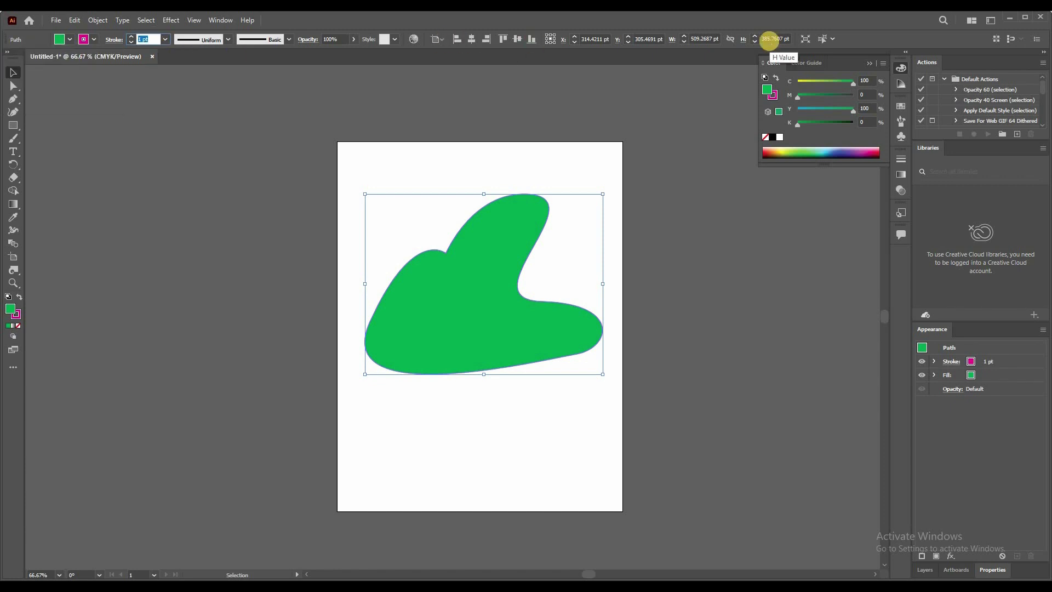
text(0)
key(Return)
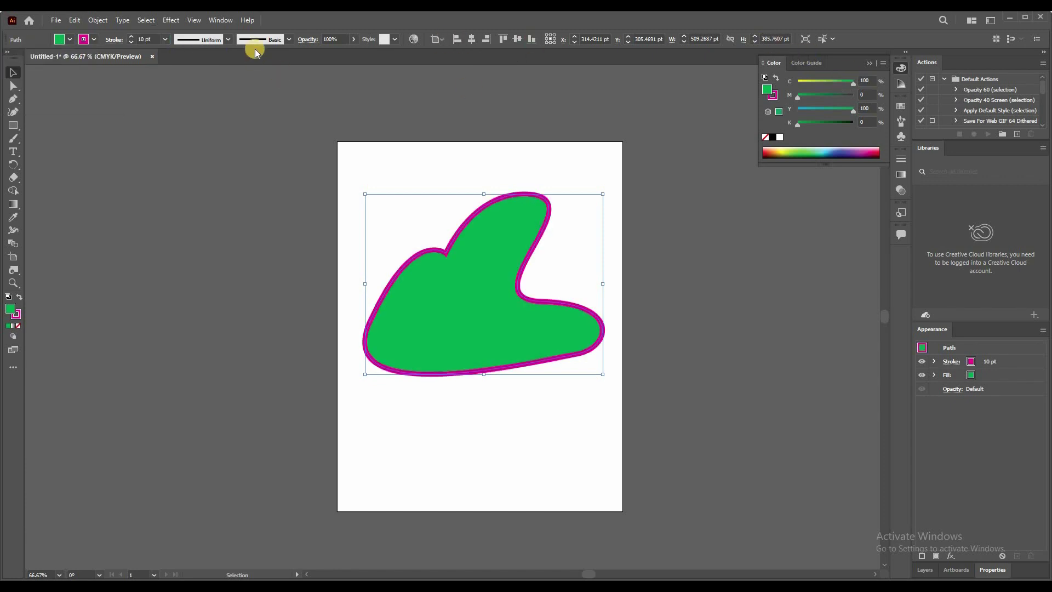
- Browse stroke width profiles and brushes, then try lowering the opacity and undo it
click(224, 40)
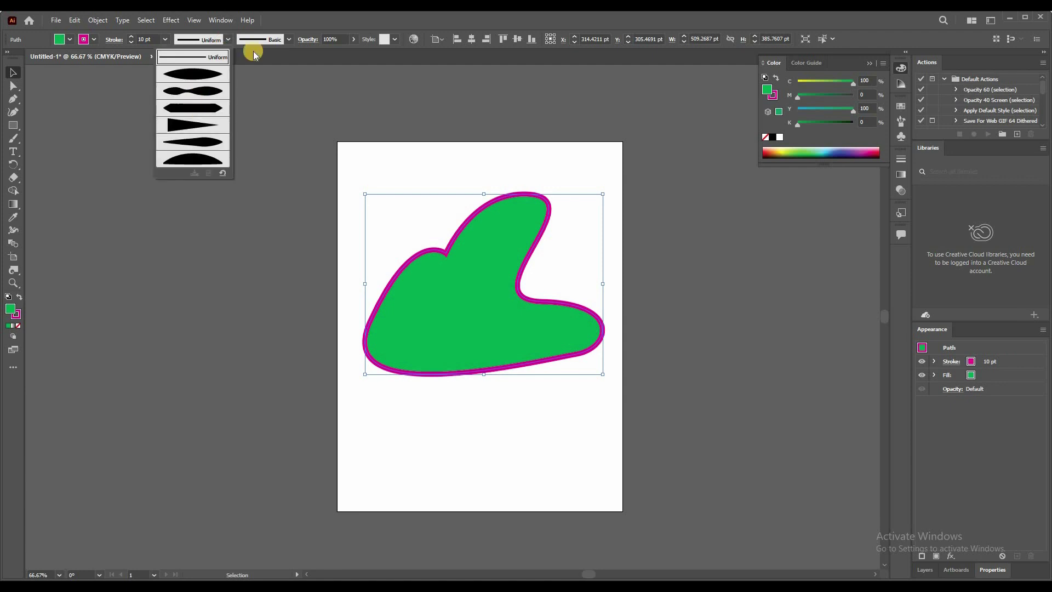
click(286, 43)
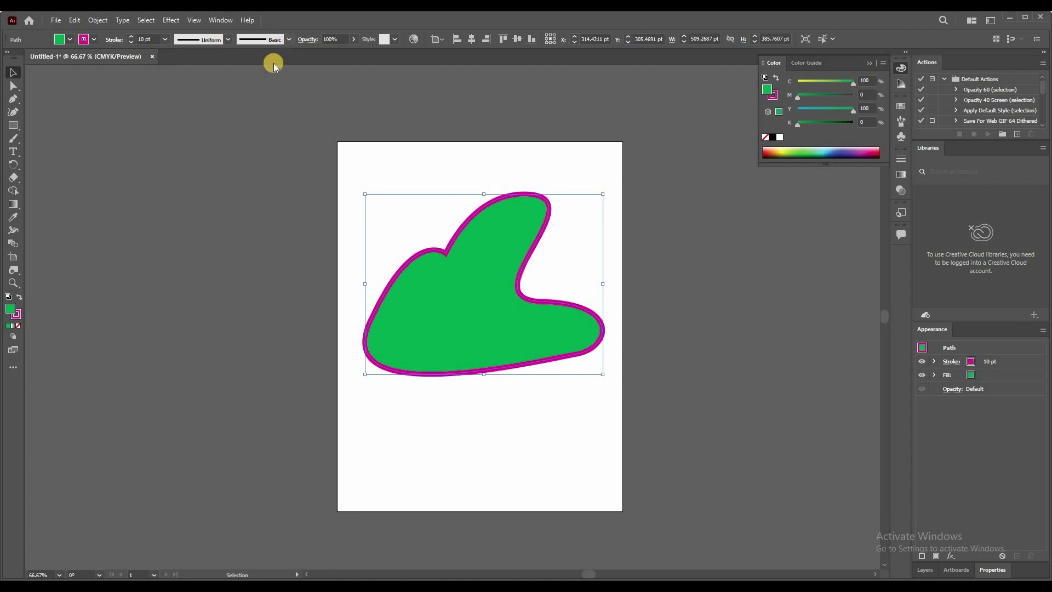
scroll(238, 113, down, 3)
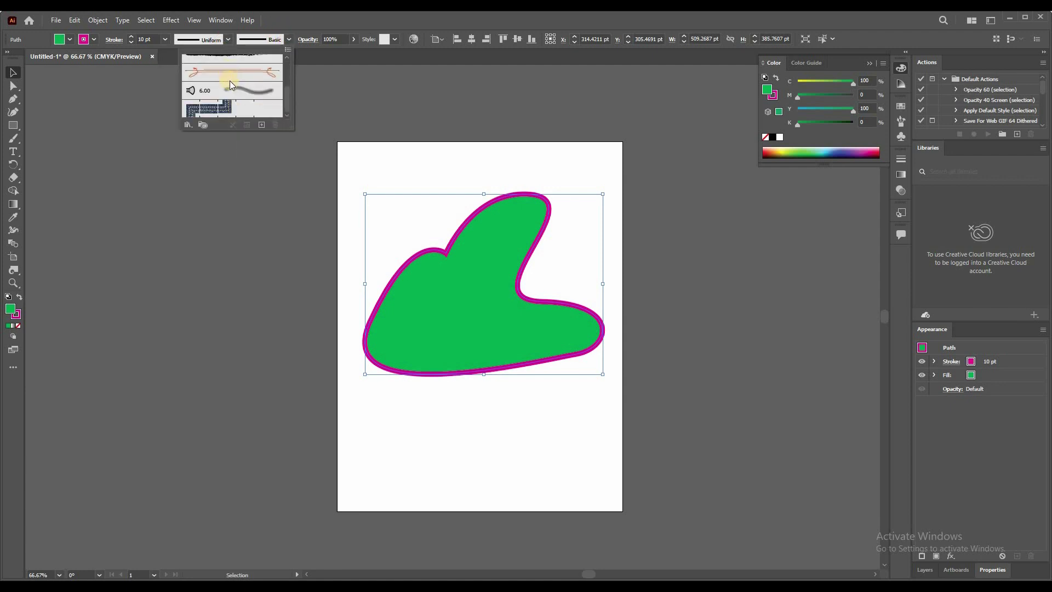
click(356, 42)
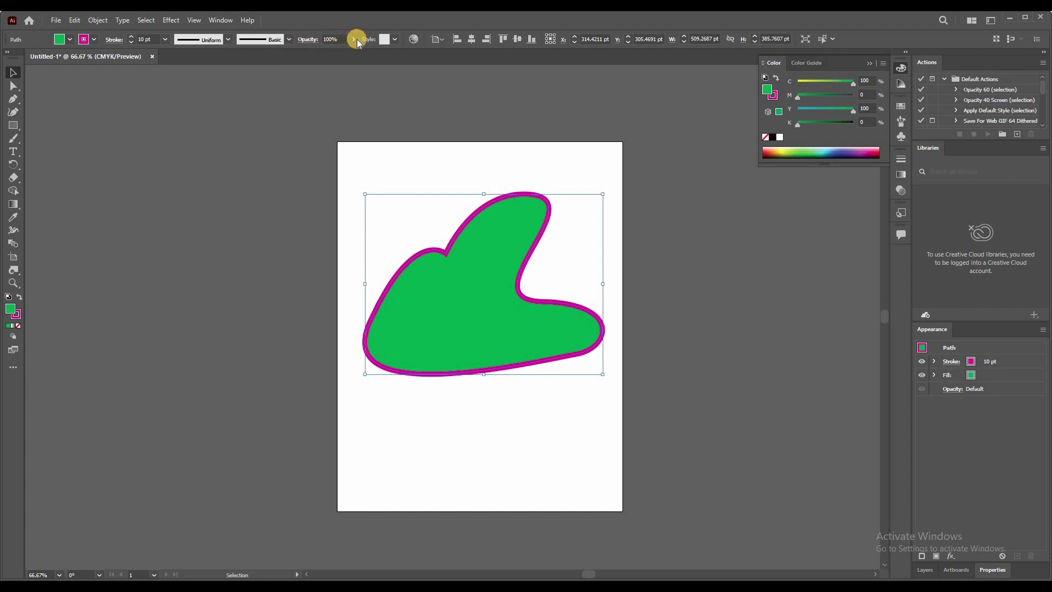
mouse_move(350, 53)
mouse_down()
mouse_move(314, 56)
mouse_move(298, 148)
mouse_up()
click(663, 224)
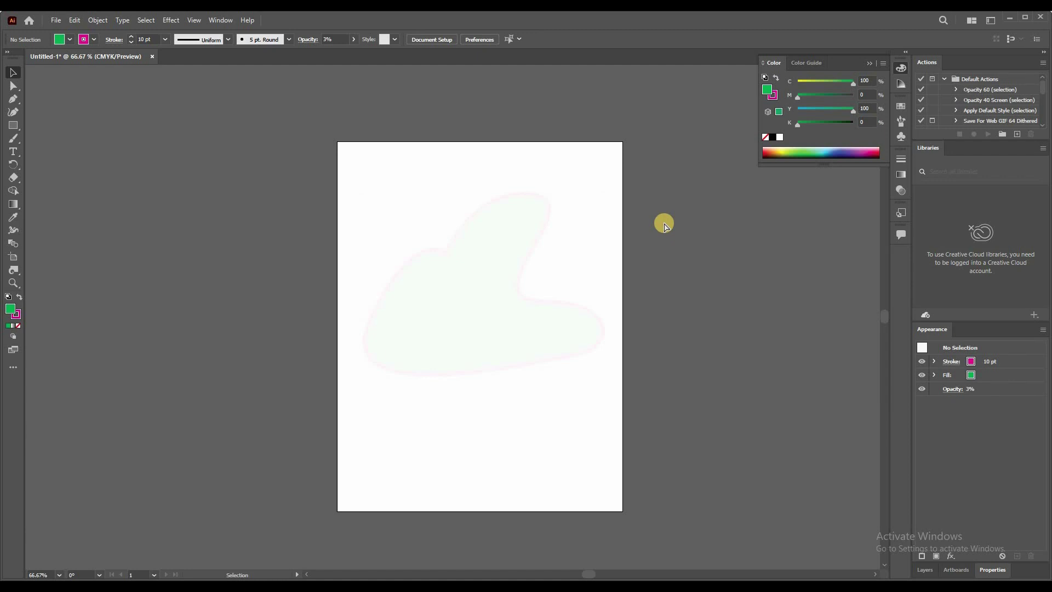
key(ctrl+z)
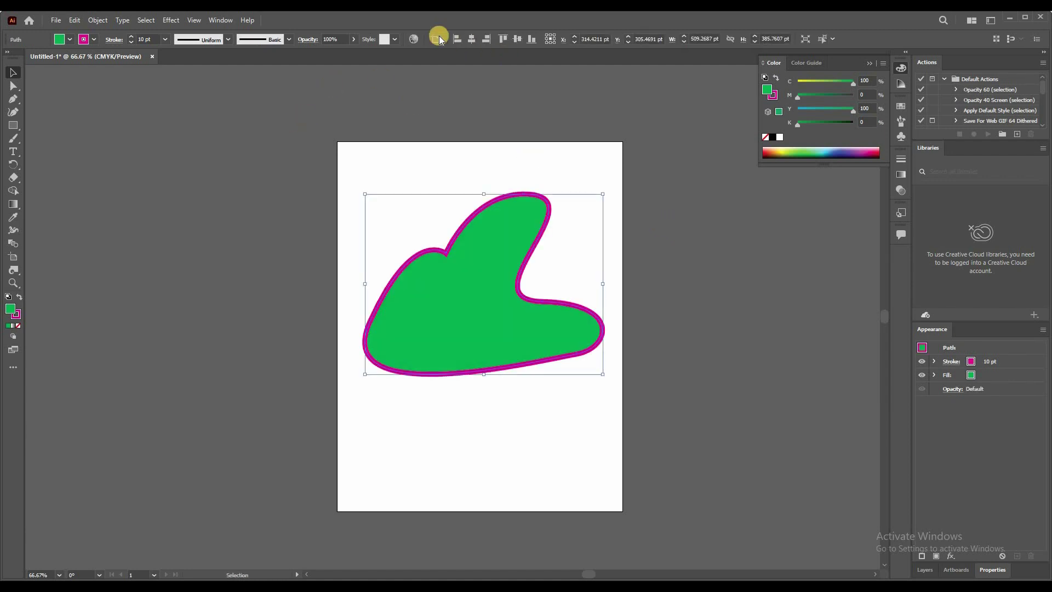
- Reselect the green blob and double-click it to enter Isolation Mode
click(261, 215)
click(439, 305)
click(471, 38)
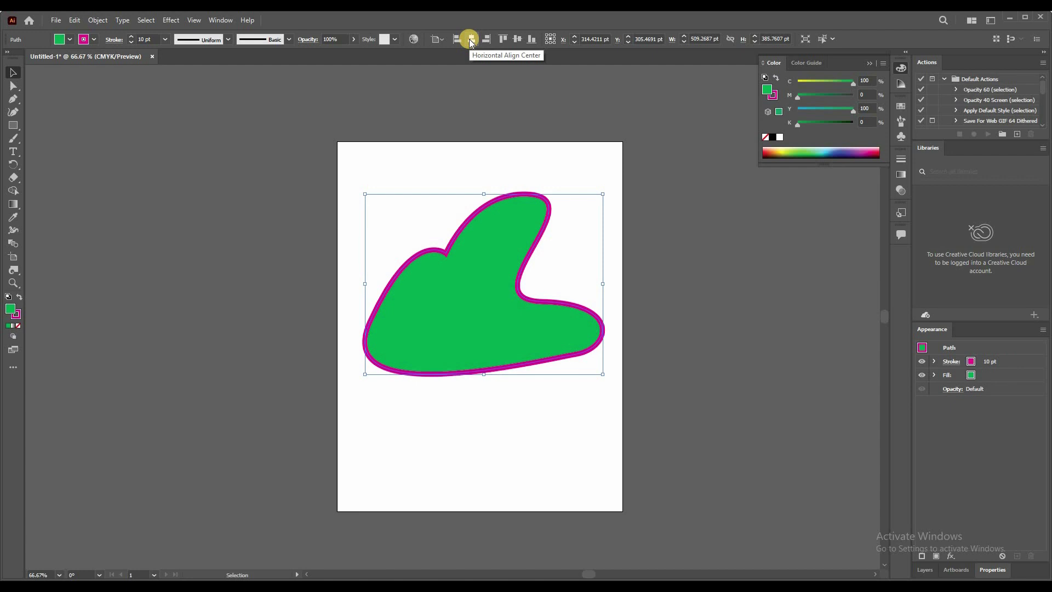
click(258, 230)
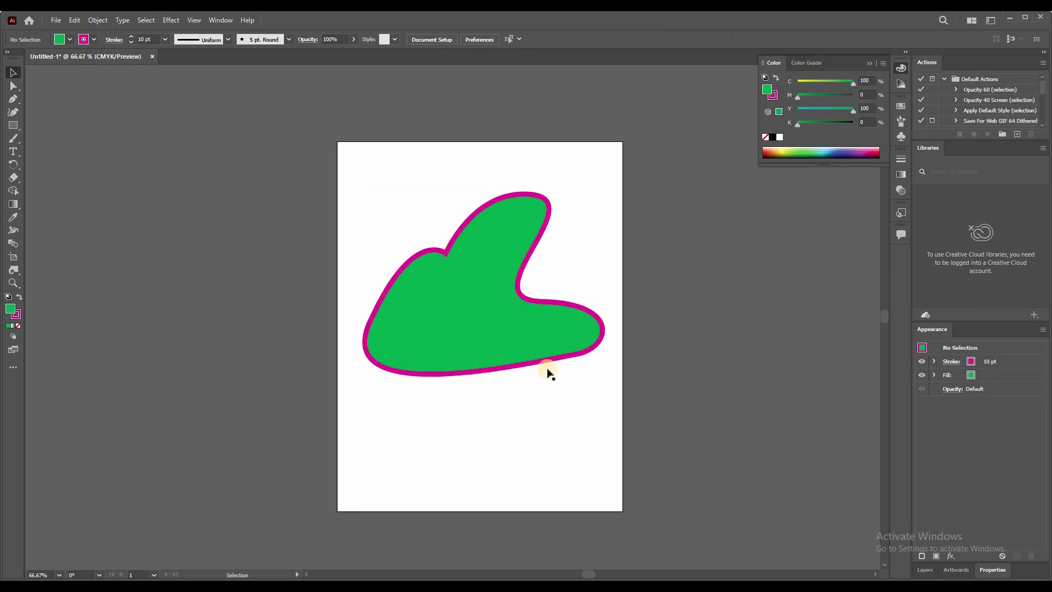
click(507, 323)
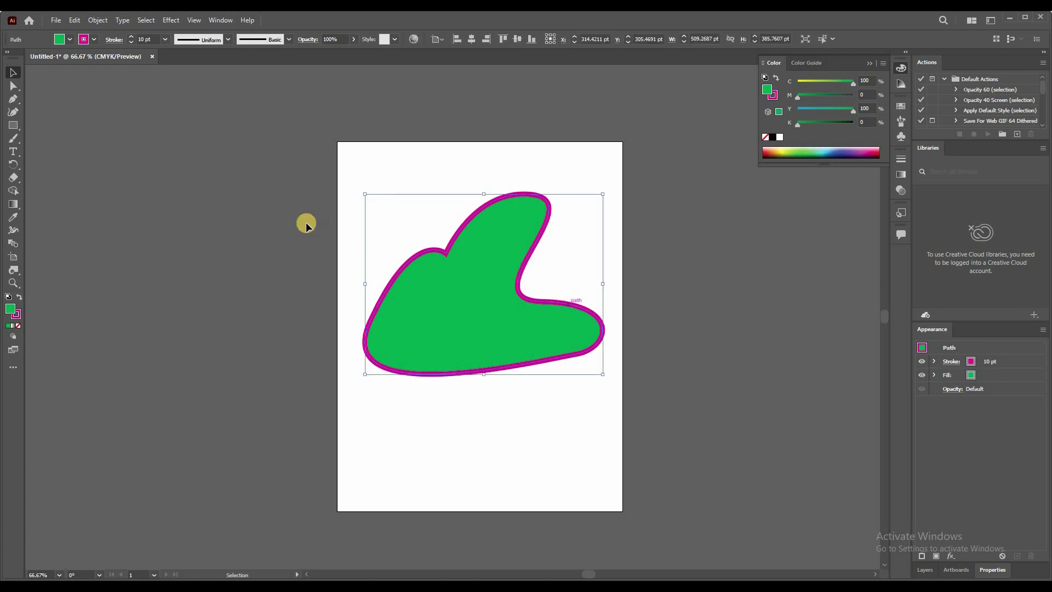
double_click(461, 310)
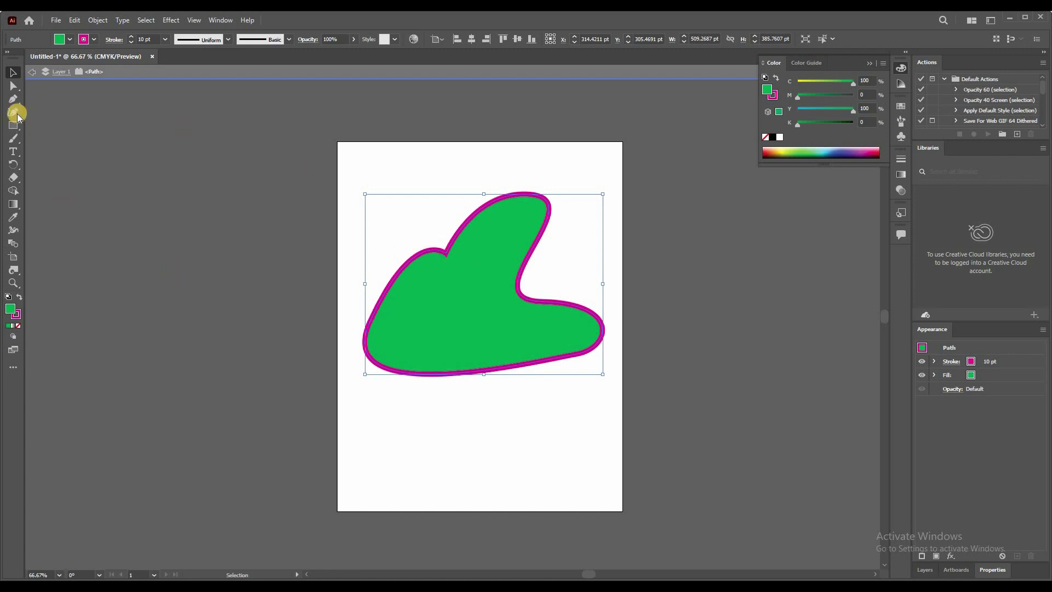
key(m)
click(14, 100)
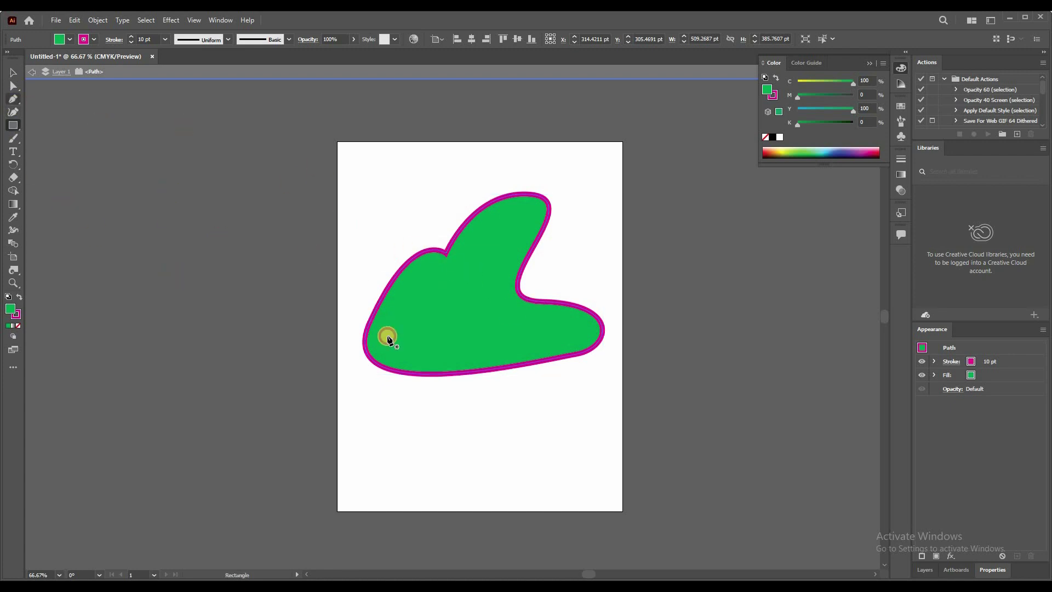
drag(349, 381, 426, 288)
click(300, 289)
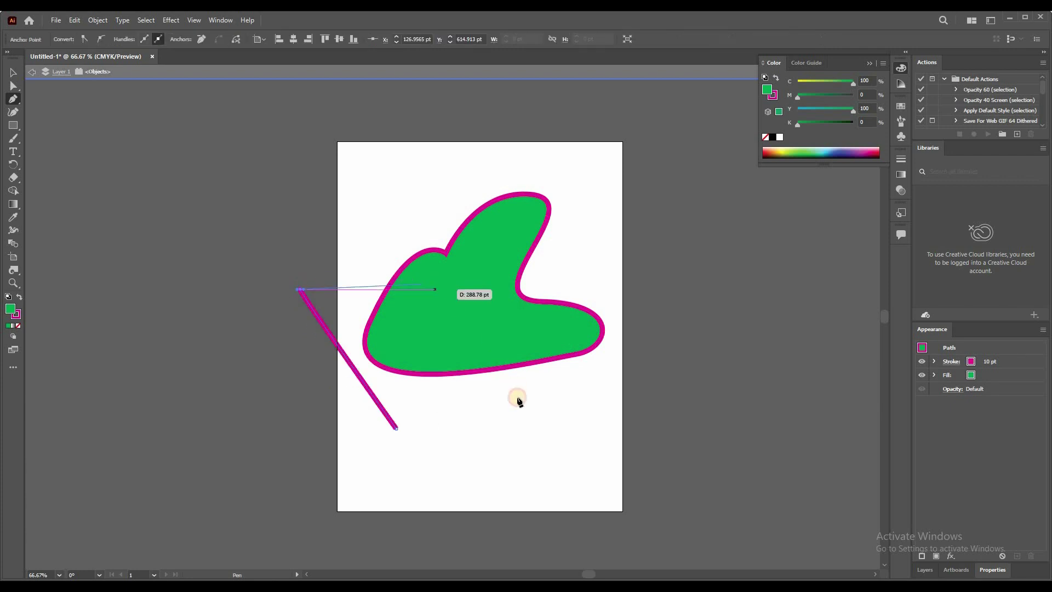
click(445, 294)
click(517, 397)
click(398, 431)
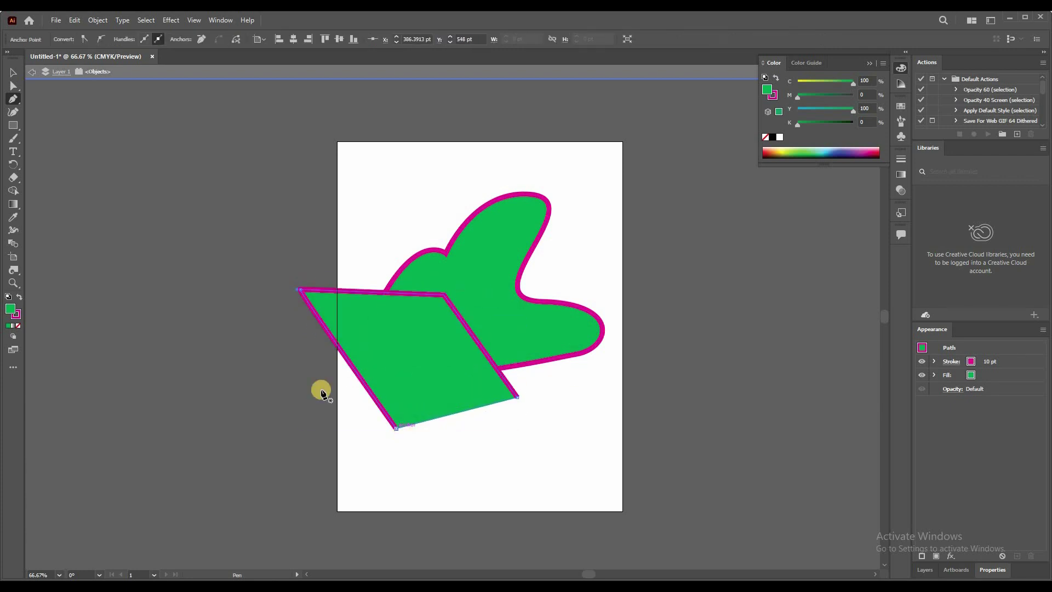
click(13, 72)
click(232, 159)
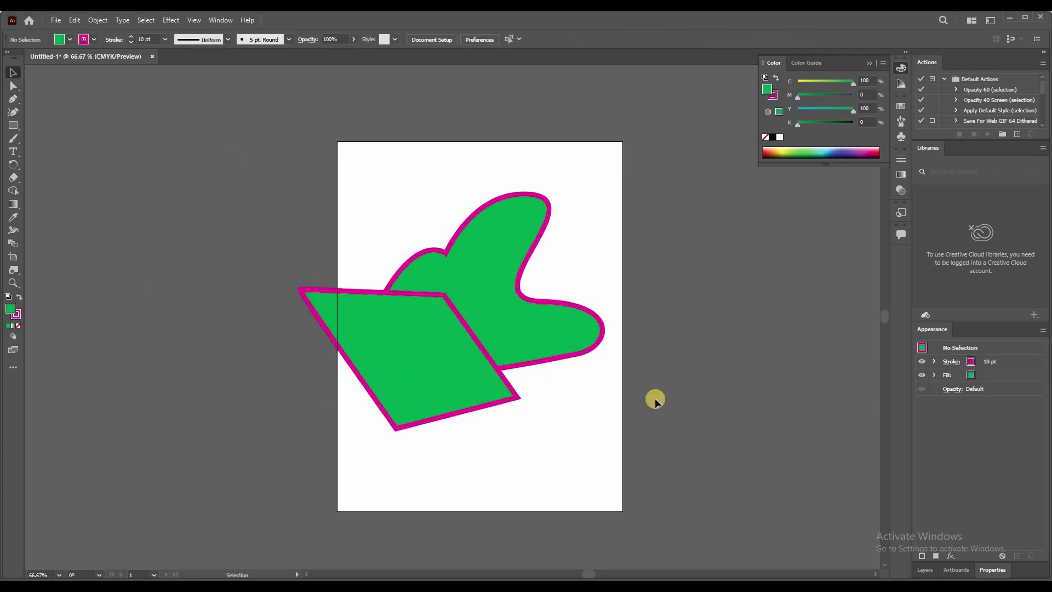
click(481, 278)
click(449, 365)
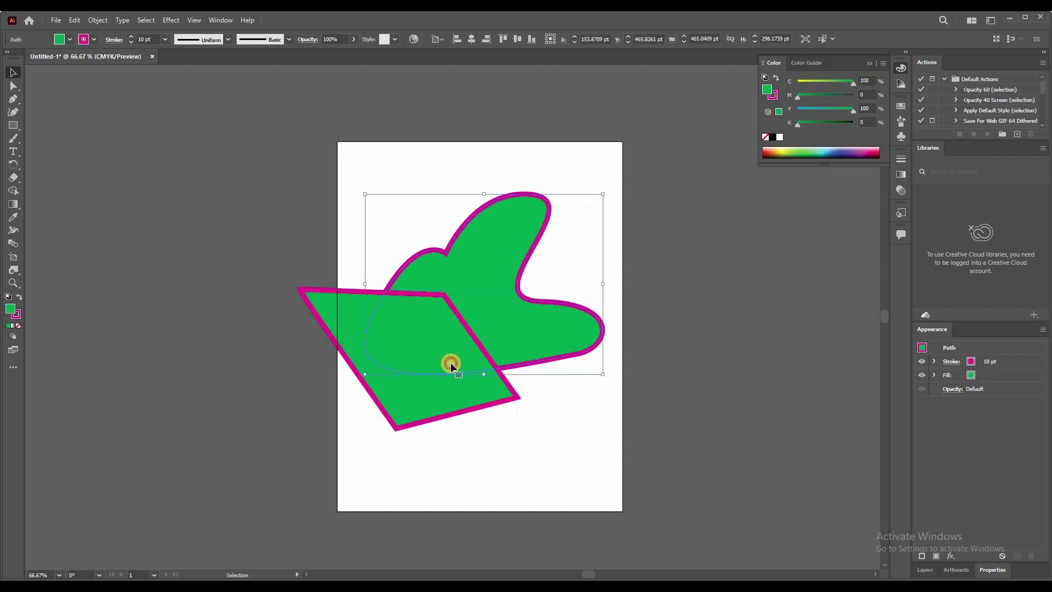
click(606, 373)
mouse_move(410, 351)
mouse_down()
mouse_move(542, 430)
mouse_move(459, 435)
mouse_up()
key(Delete)
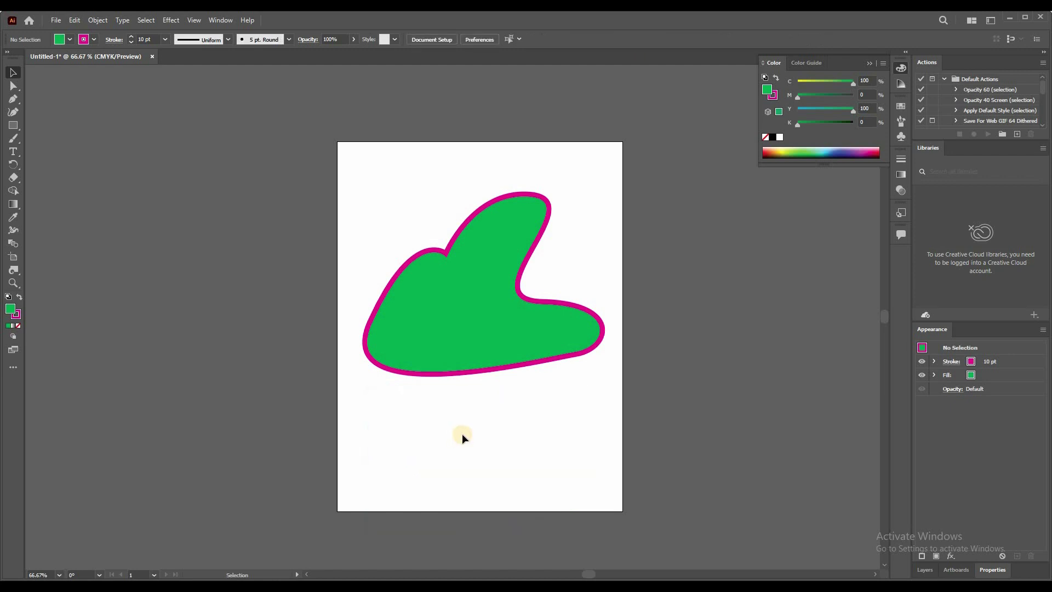
key(ctrl+z)
key(ctrl+z)
key(ctrl+z)
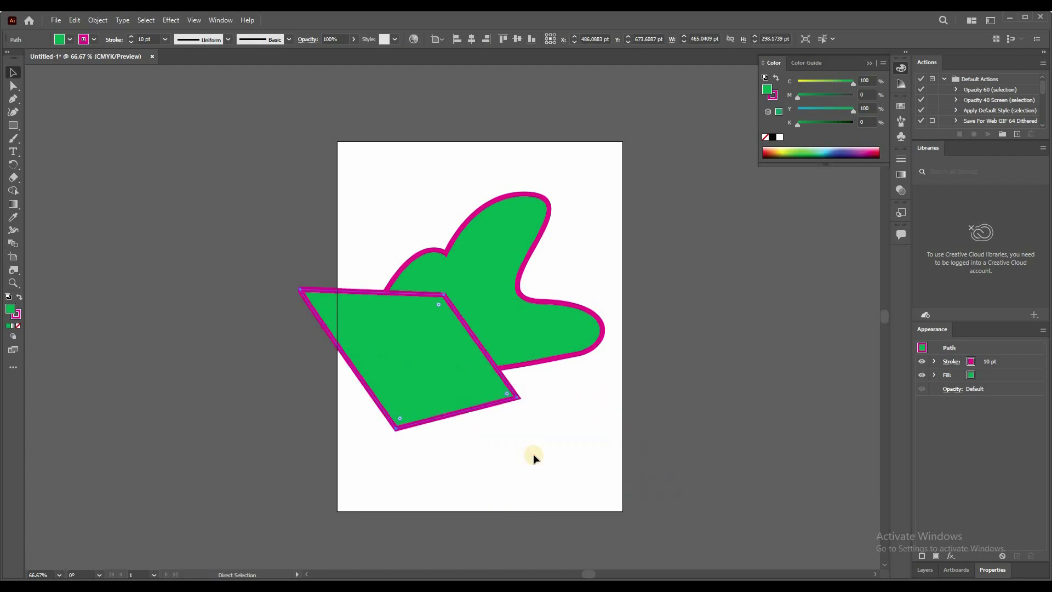
shift+click(452, 316)
right_click(451, 317)
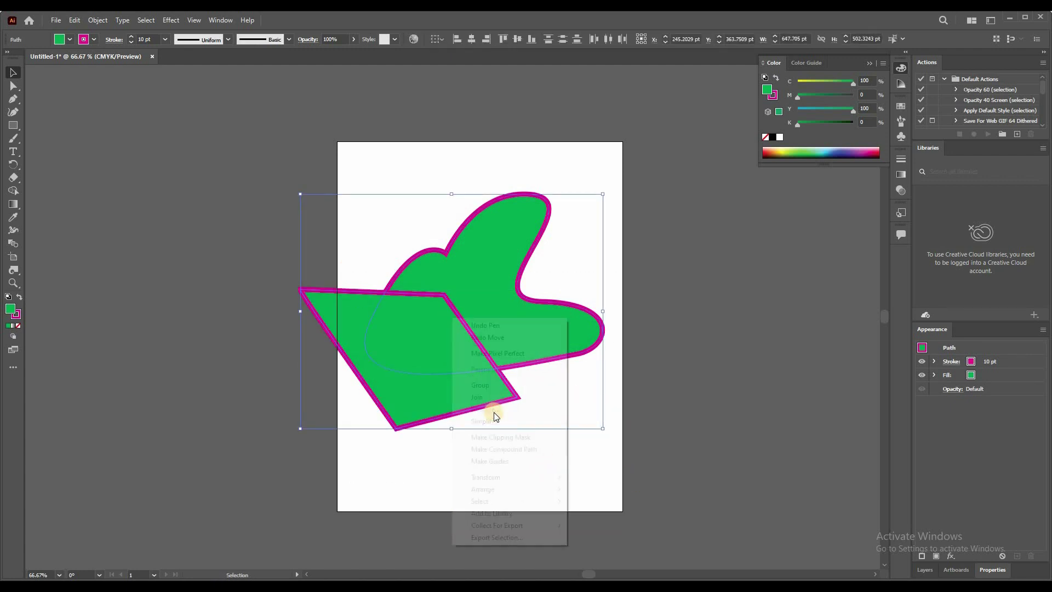
click(640, 413)
double_click(357, 318)
drag(408, 315, 367, 349)
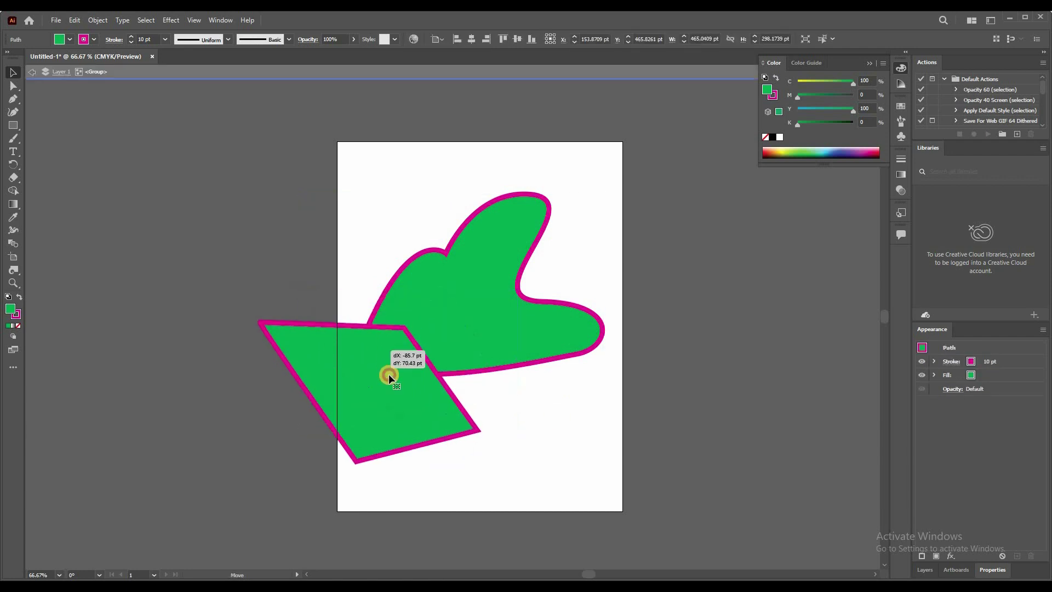
double_click(608, 419)
click(424, 334)
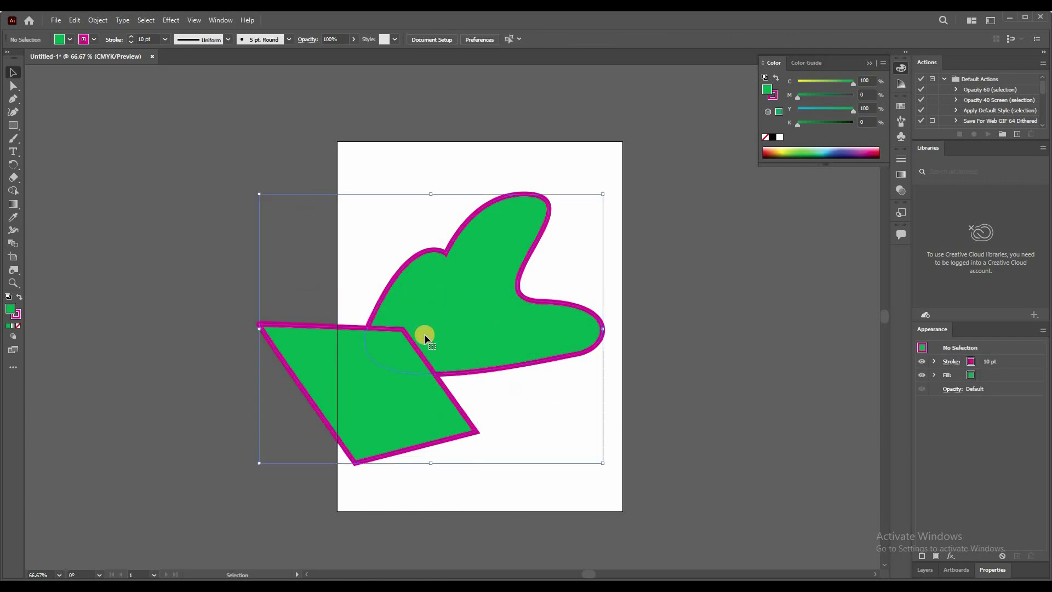
right_click(440, 307)
click(723, 400)
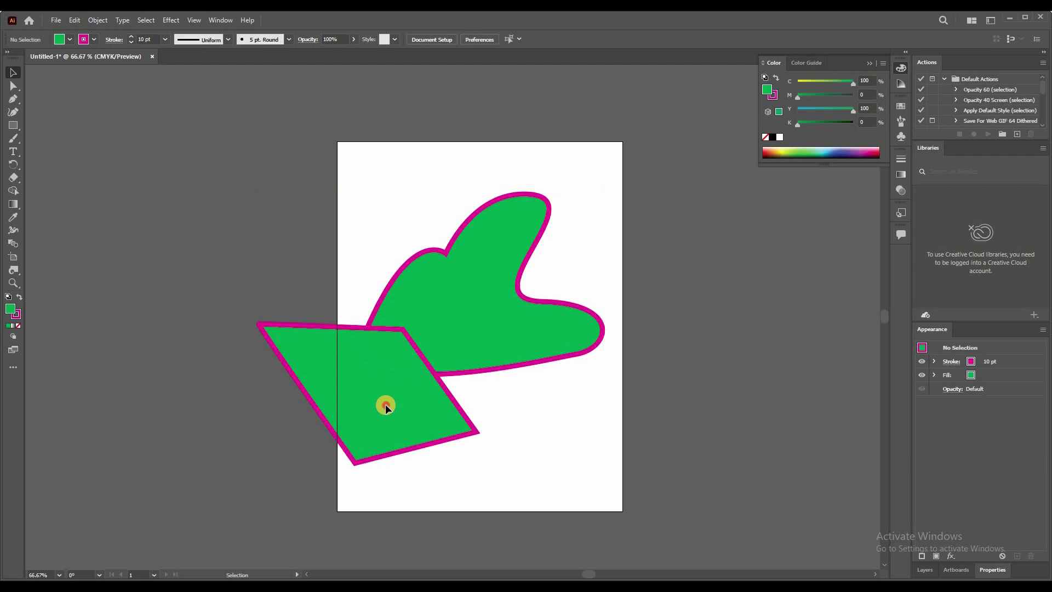
click(386, 403)
key(Delete)
drag(441, 300, 424, 211)
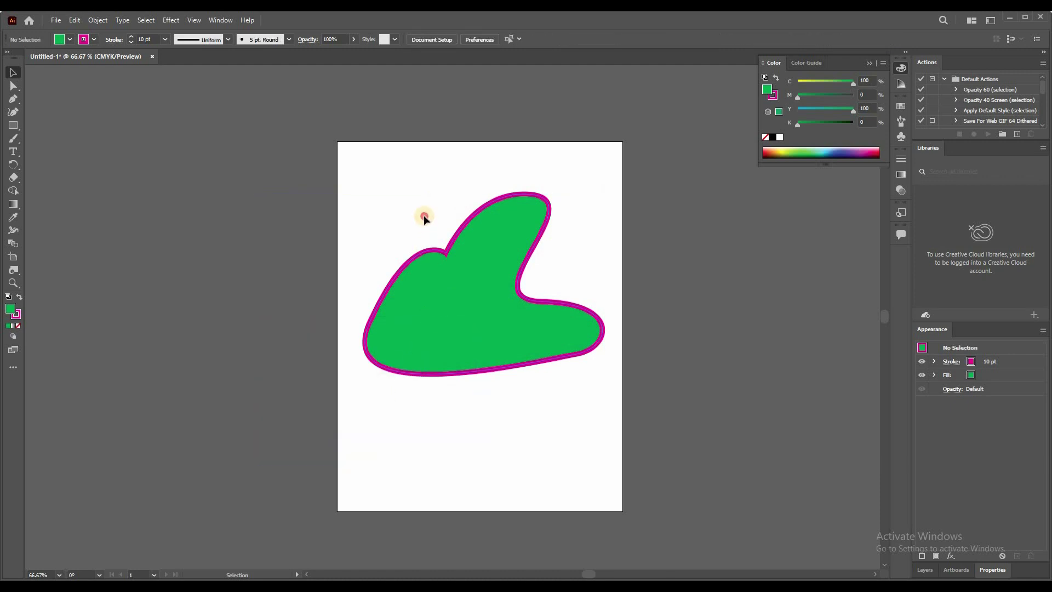
- Draw a small closed curved shape below the first blob with the Pen tool
click(14, 99)
click(399, 371)
drag(528, 364, 648, 433)
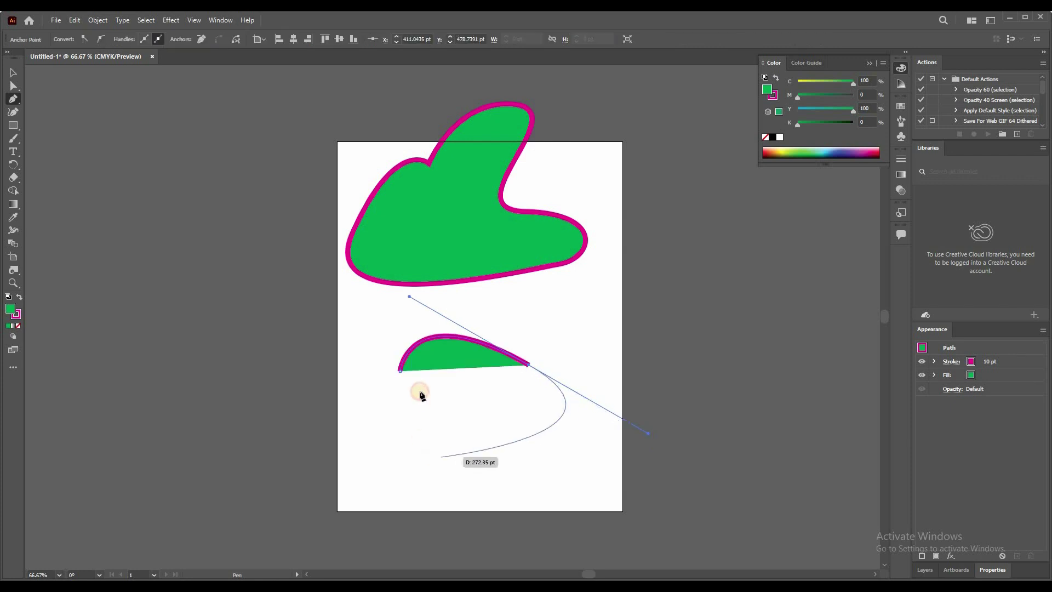
click(441, 457)
click(399, 371)
- Draw a jagged, wavy closed shape over the artboard's right edge
click(653, 350)
drag(717, 287, 773, 334)
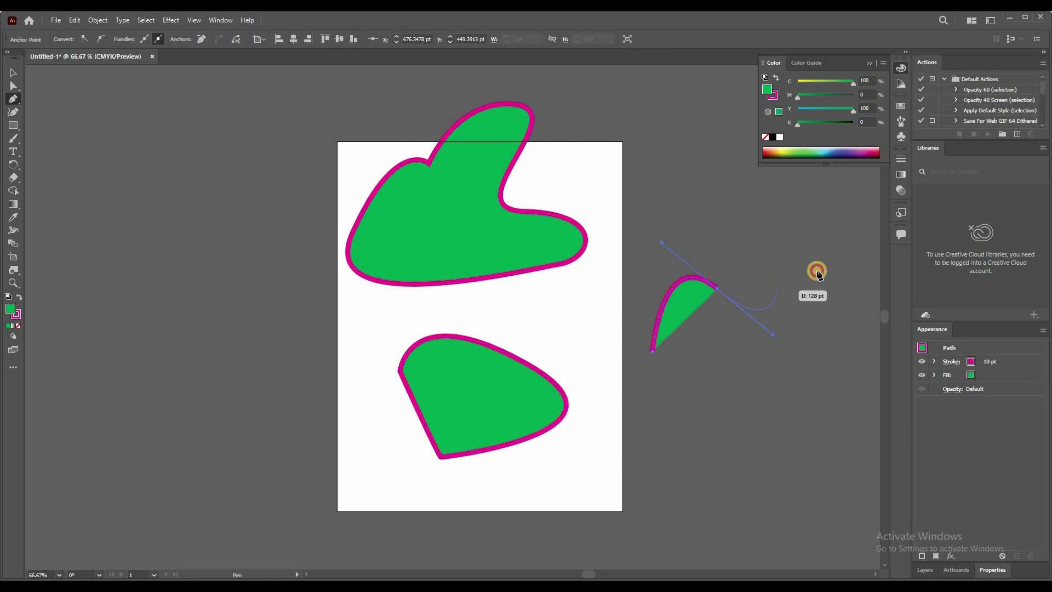
click(778, 267)
click(812, 352)
click(752, 389)
click(693, 380)
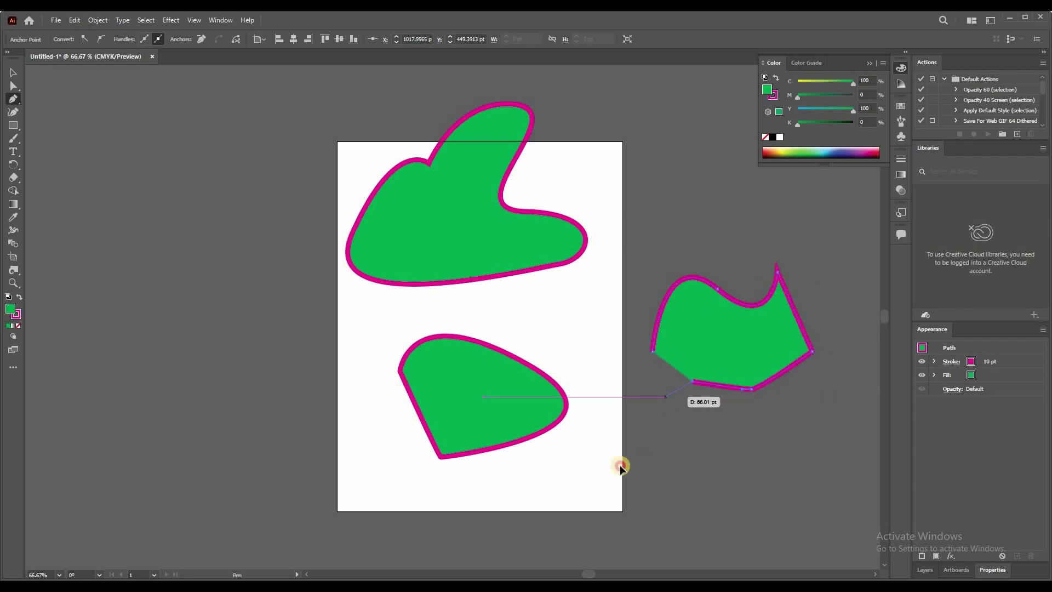
click(641, 469)
click(591, 409)
click(590, 353)
click(615, 318)
click(653, 352)
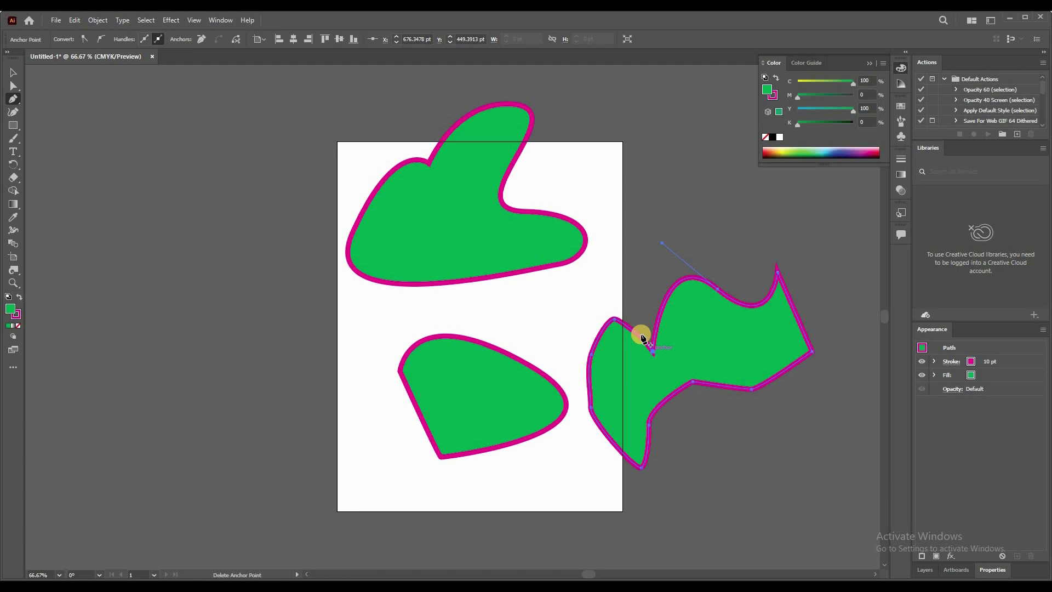
- Add and remove anchor points to tidy the wavy shape's notch edge
click(635, 334)
scroll(635, 335, up, 1)
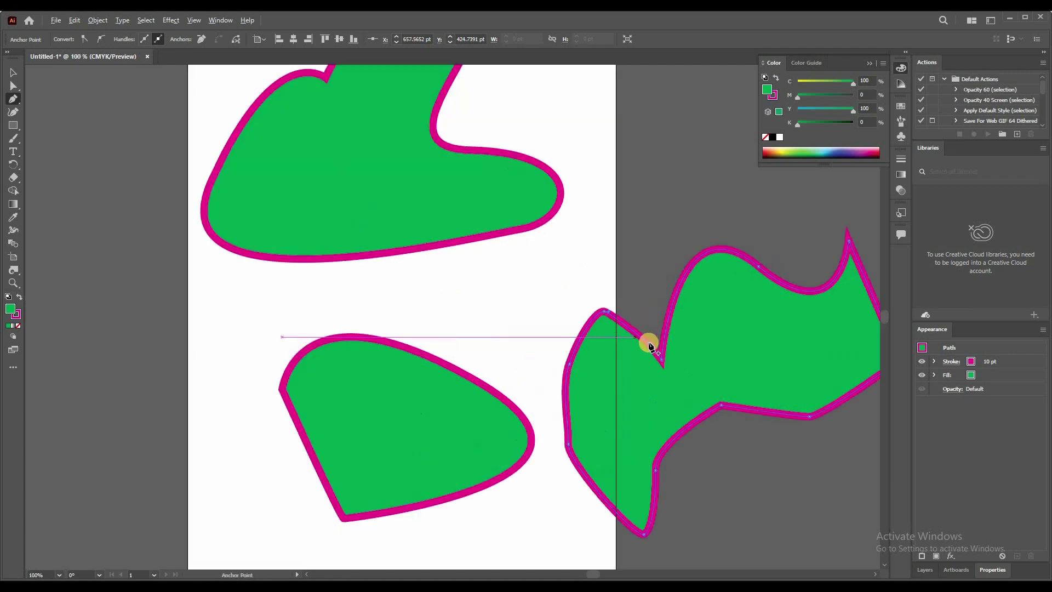
scroll(649, 345, up, 1)
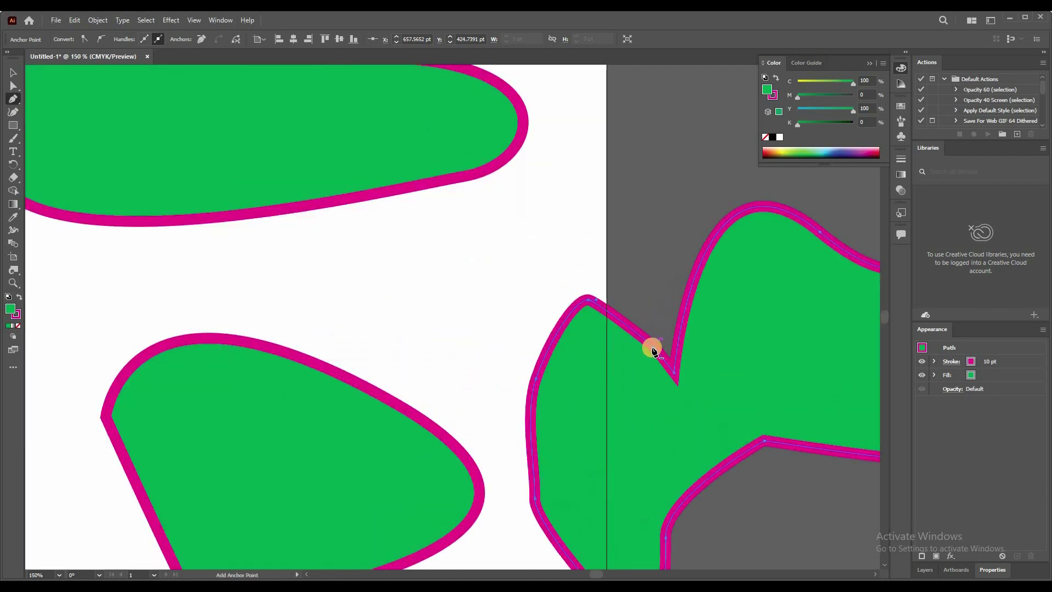
click(628, 334)
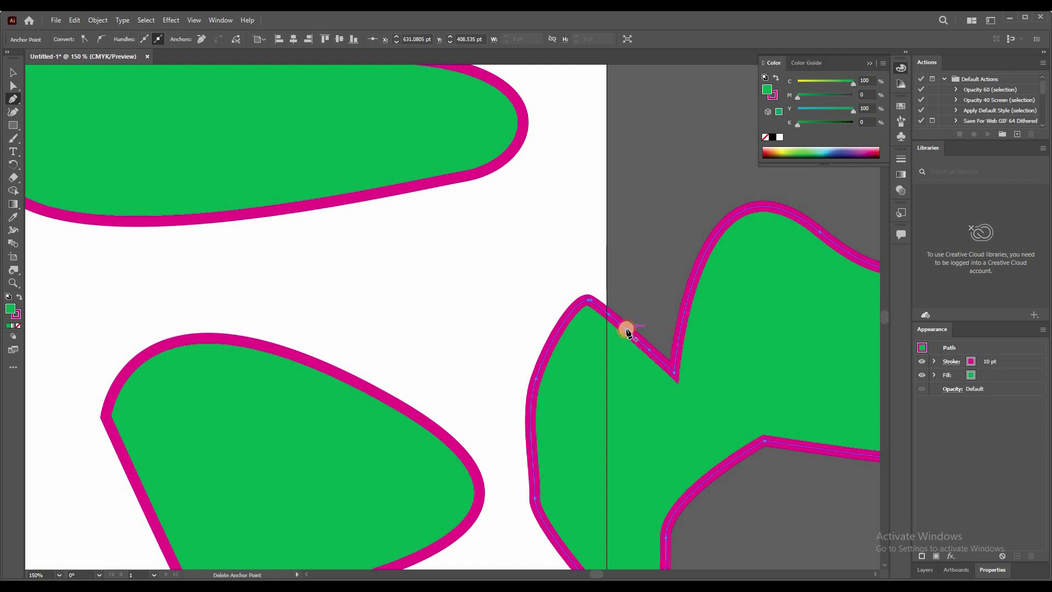
scroll(628, 332, up, 2)
scroll(631, 334, up, 2)
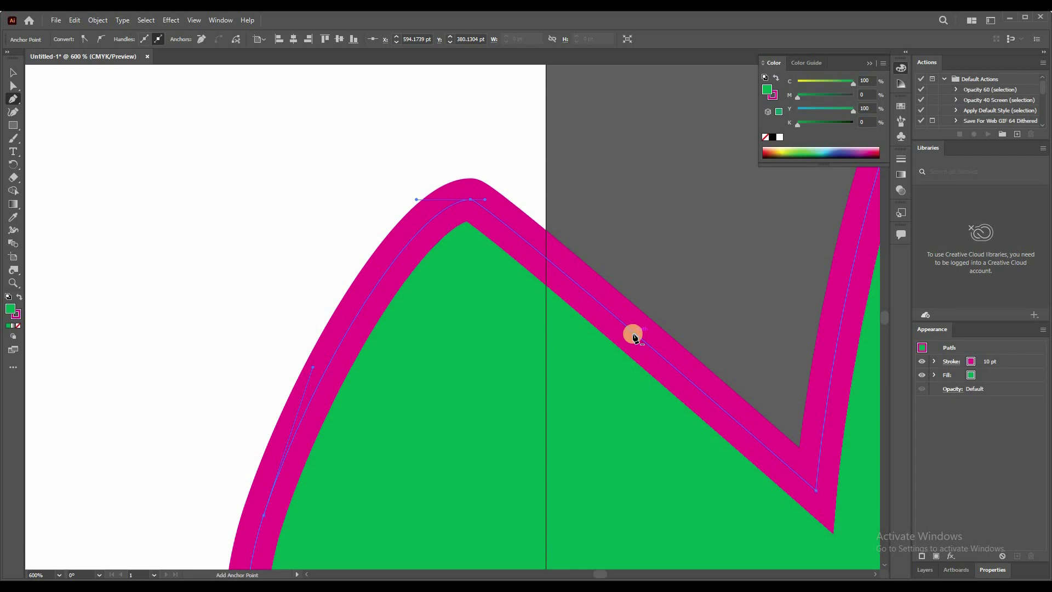
click(633, 336)
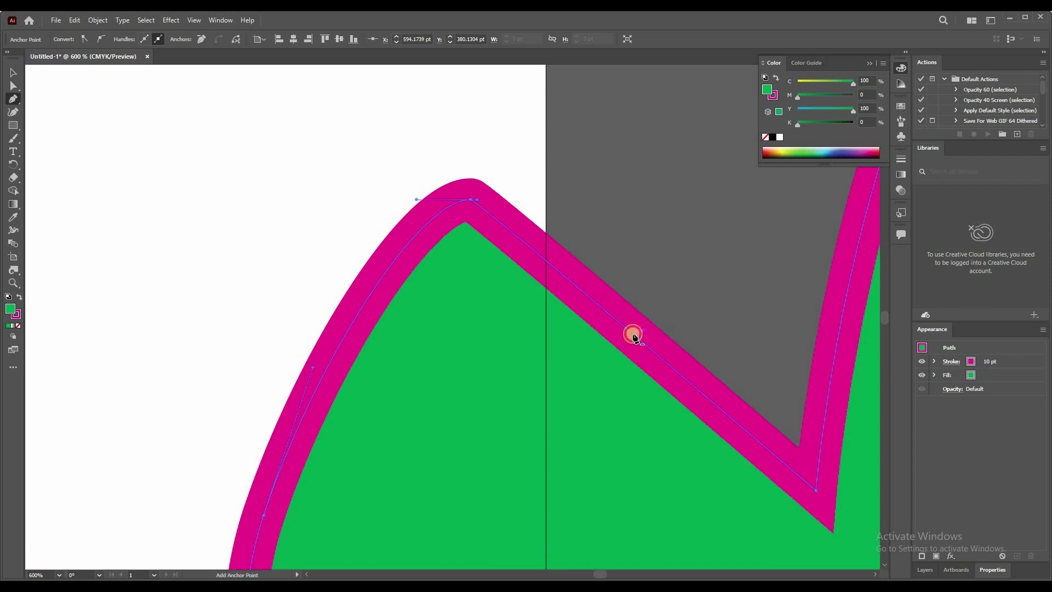
click(633, 335)
scroll(634, 335, down, 4)
scroll(637, 332, down, 2)
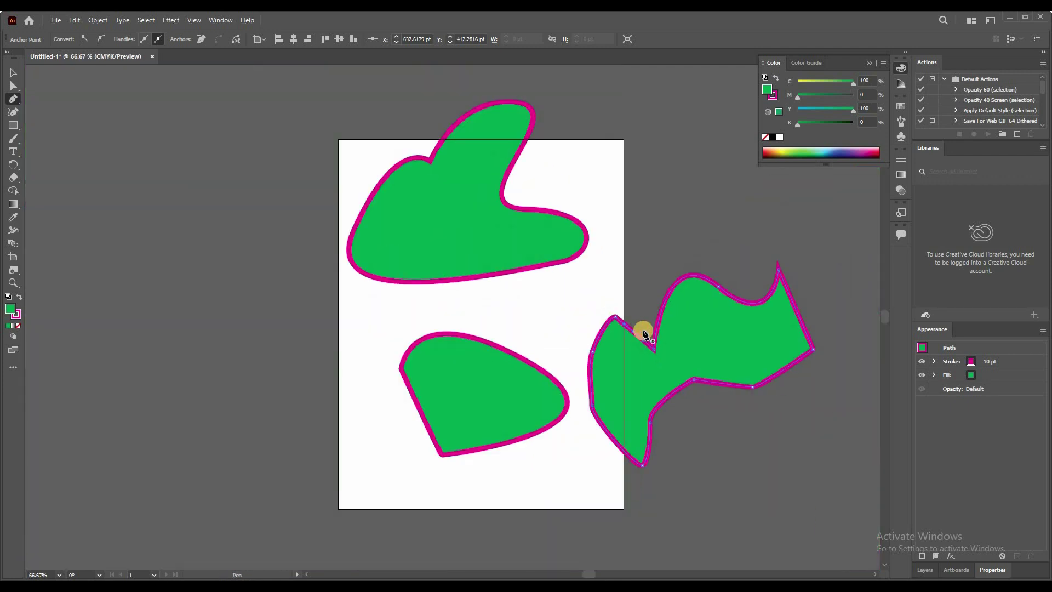
click(12, 100)
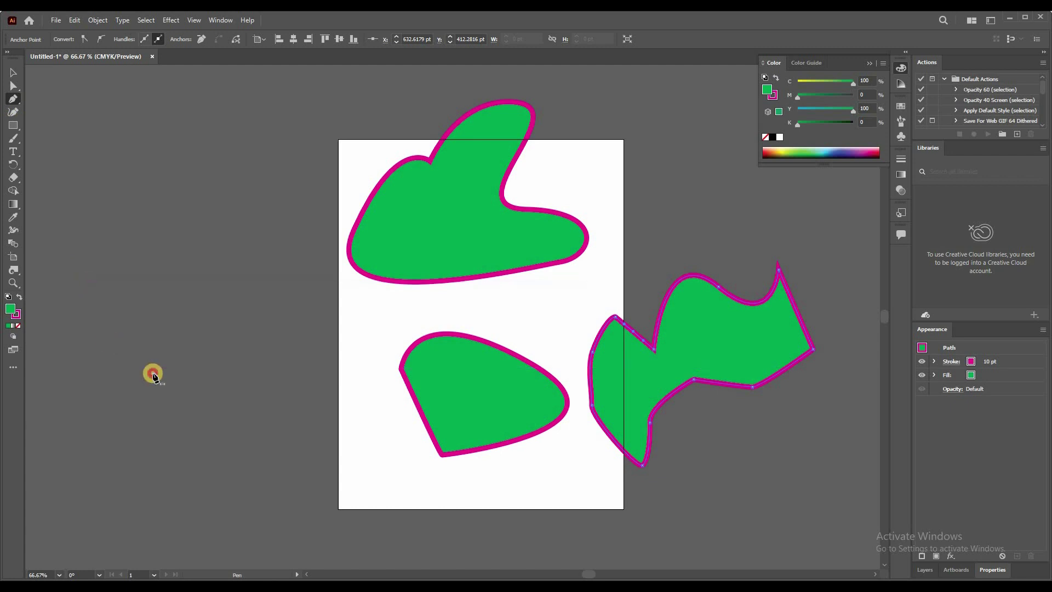
- Draw a rounded closed blob left of the artboard
click(153, 372)
drag(248, 298, 317, 337)
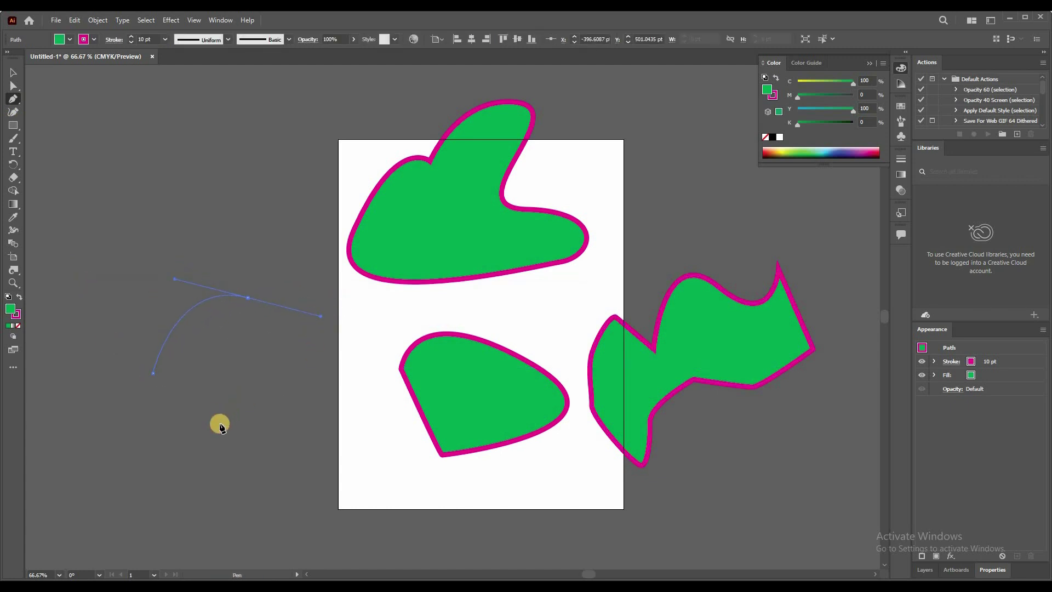
drag(220, 423, 173, 418)
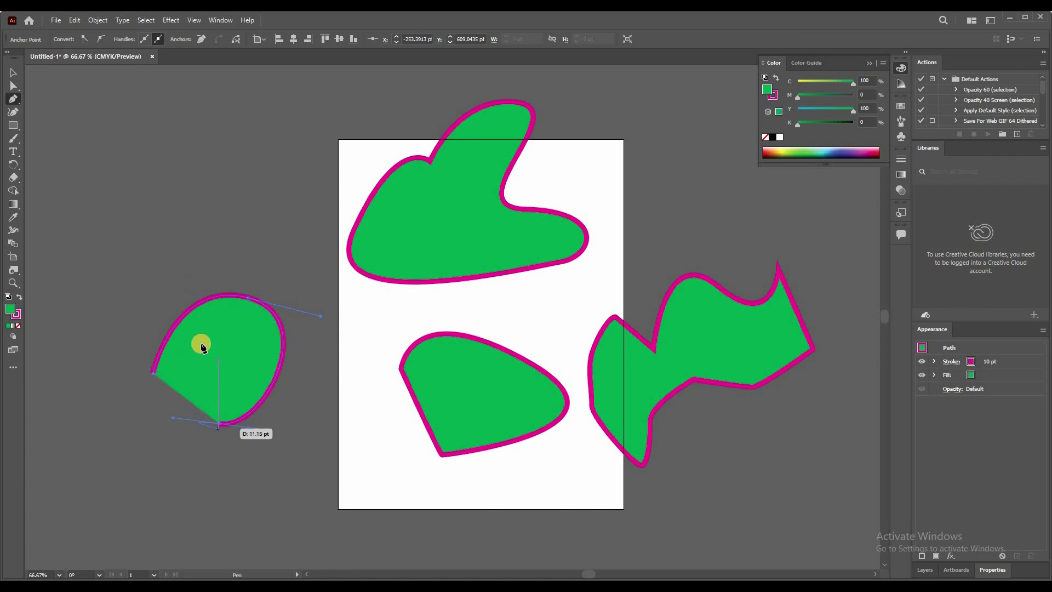
click(153, 376)
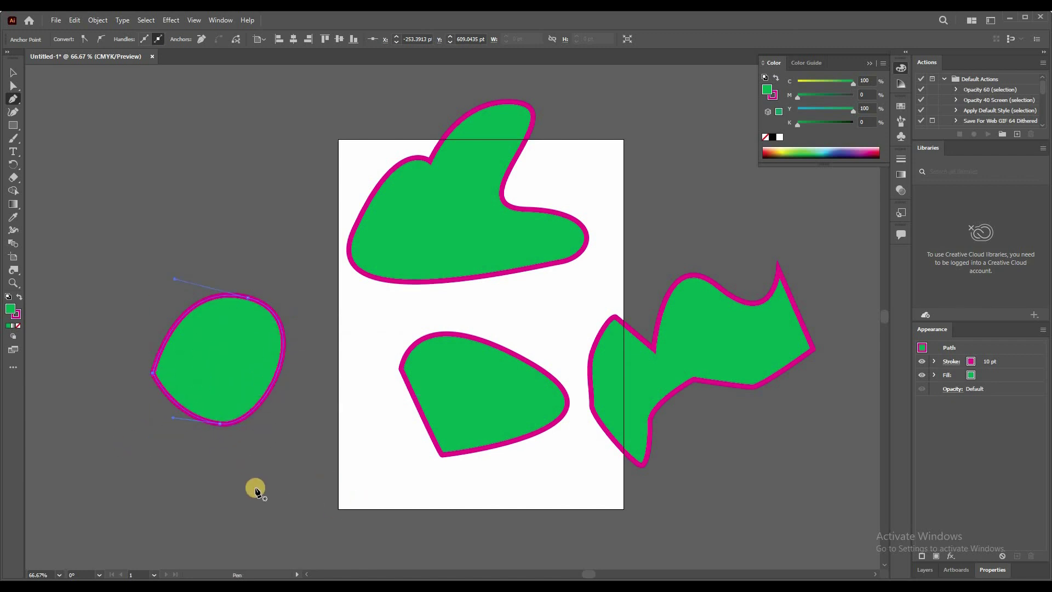
- Draw a flat wedge below, converting its curved anchor into a sharp corner
drag(383, 465, 508, 514)
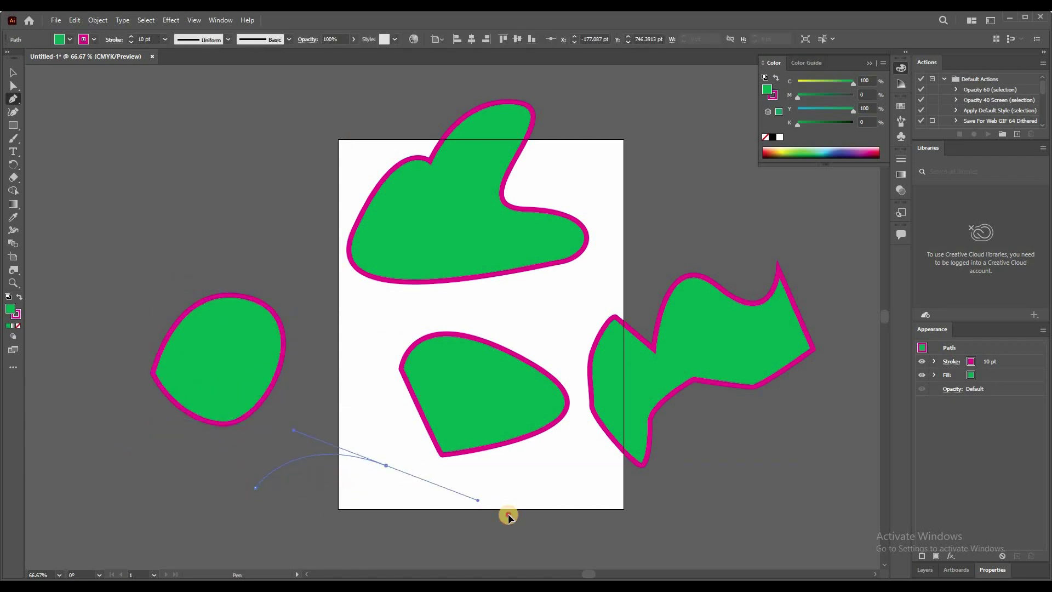
click(385, 465)
drag(317, 518, 183, 524)
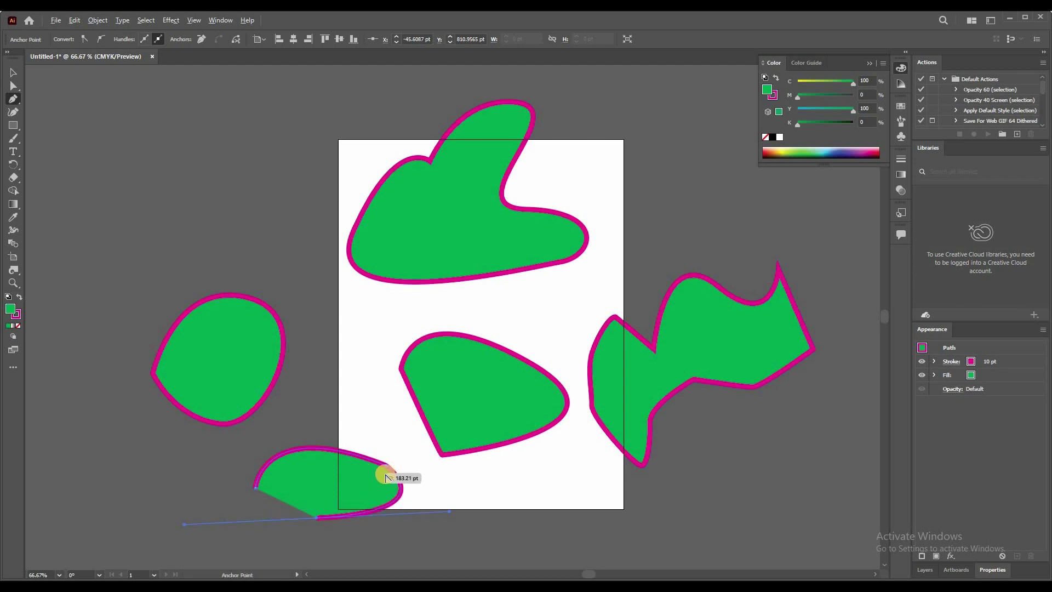
scroll(389, 468, up, 1)
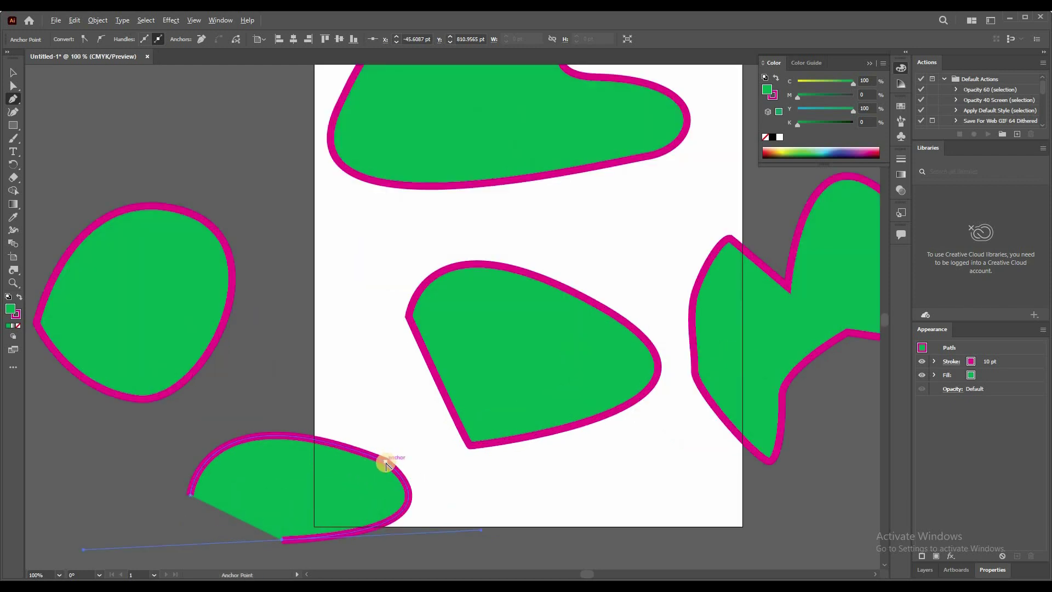
click(386, 465)
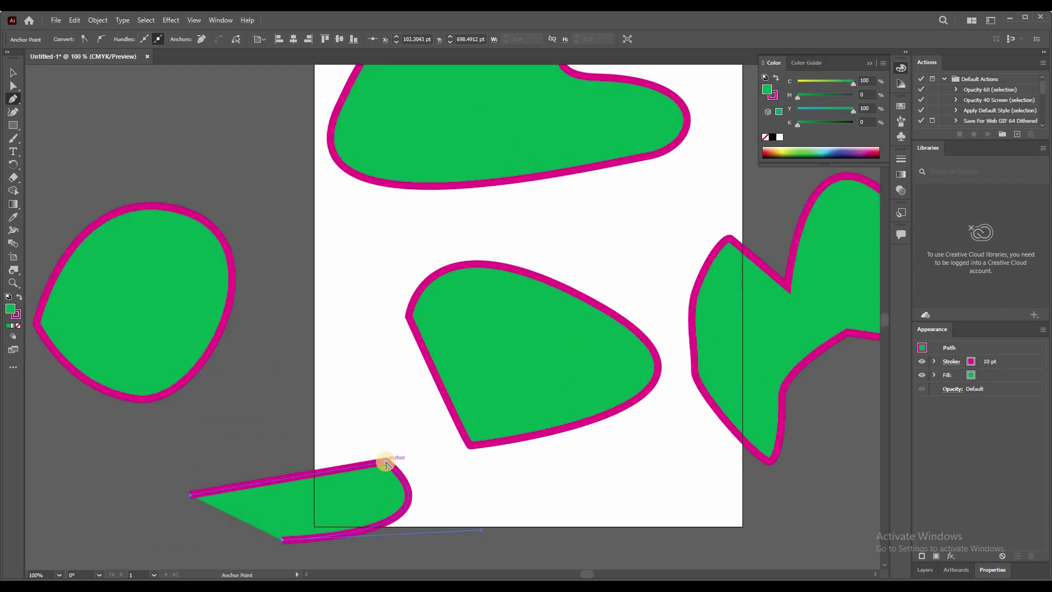
click(13, 72)
click(346, 234)
scroll(346, 234, down, 3)
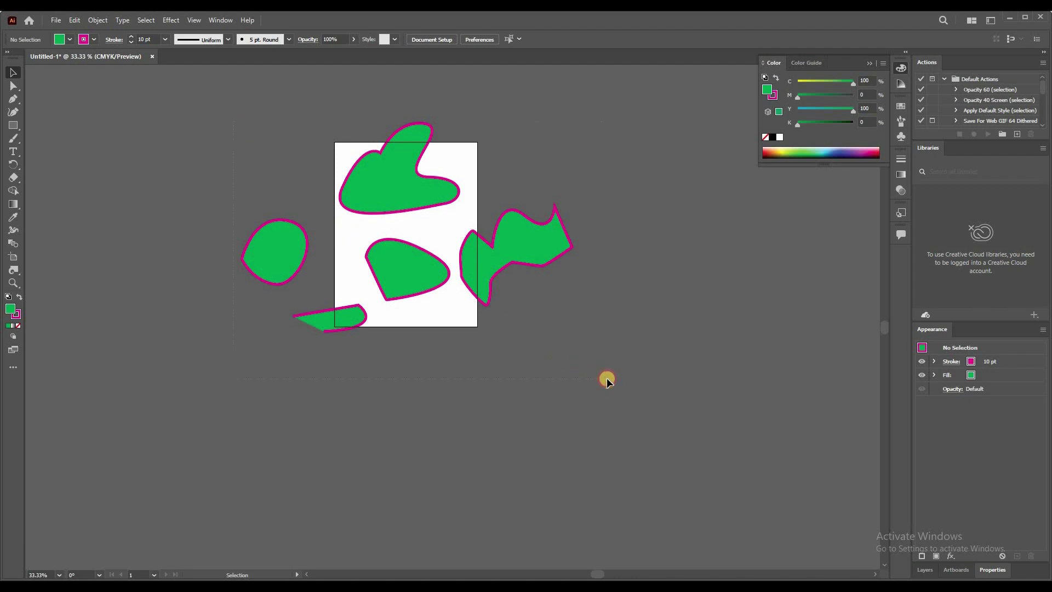
- Select all shapes, delete them, and undo the deletion
key(ctrl+a)
key(Delete)
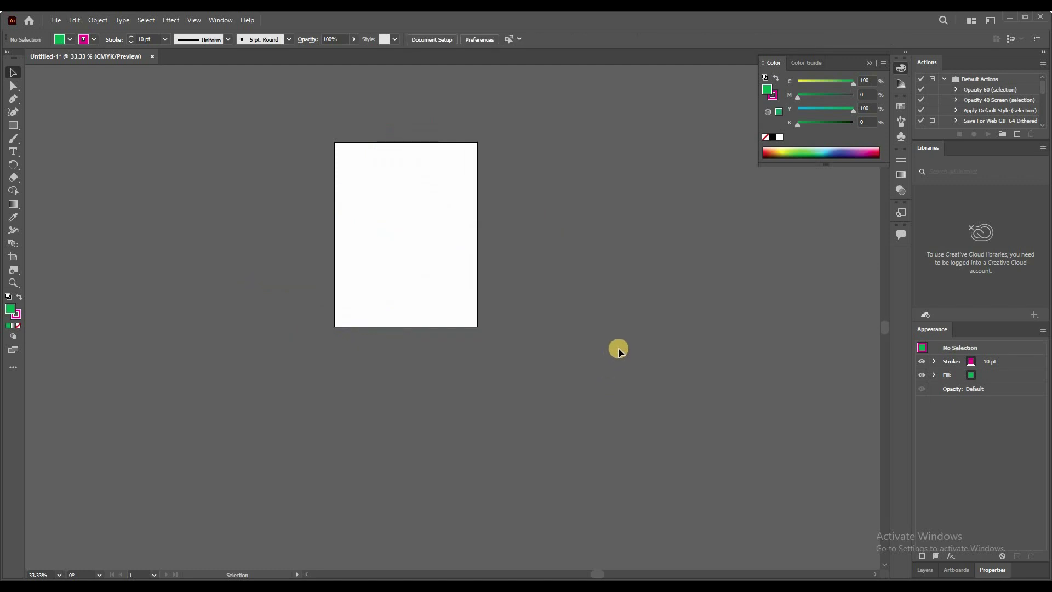
scroll(386, 179, up, 1)
key(a)
key(ctrl+z)
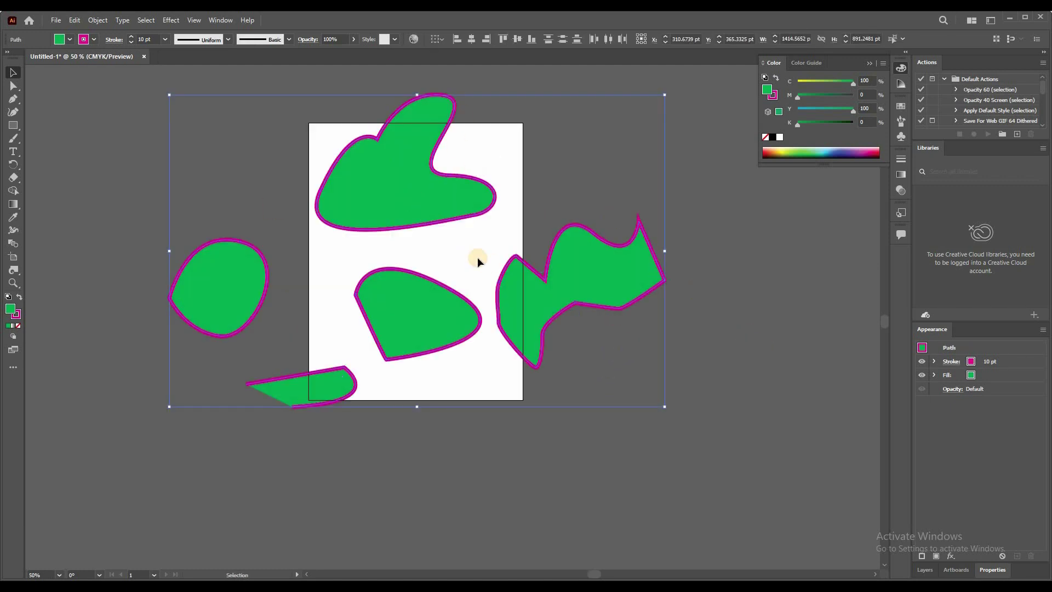
- Drag all the green shapes off to the right of the artboard and deselect them
click(478, 261)
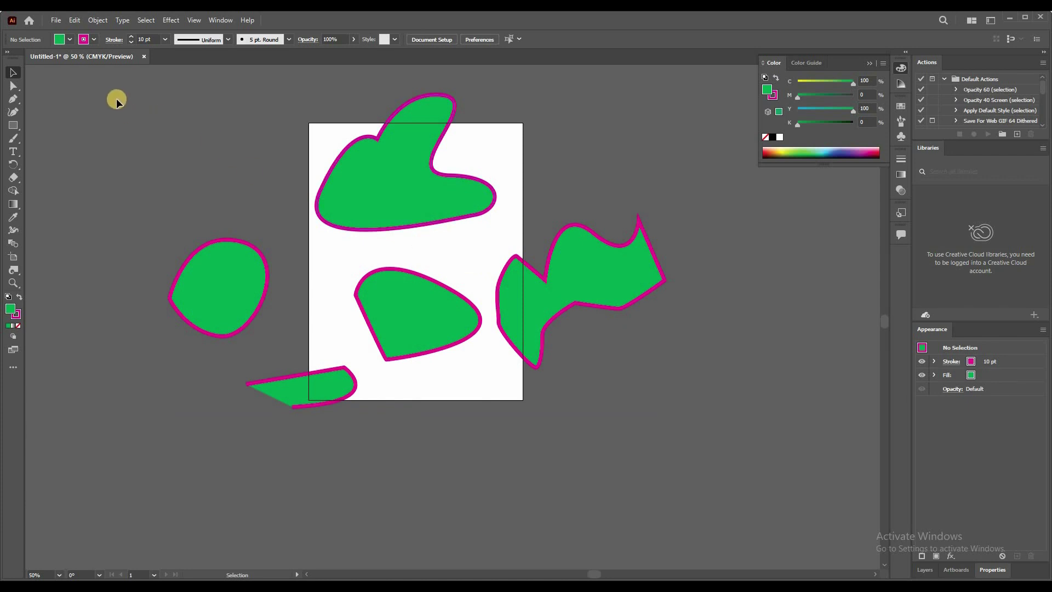
key(ctrl+a)
drag(410, 242, 792, 347)
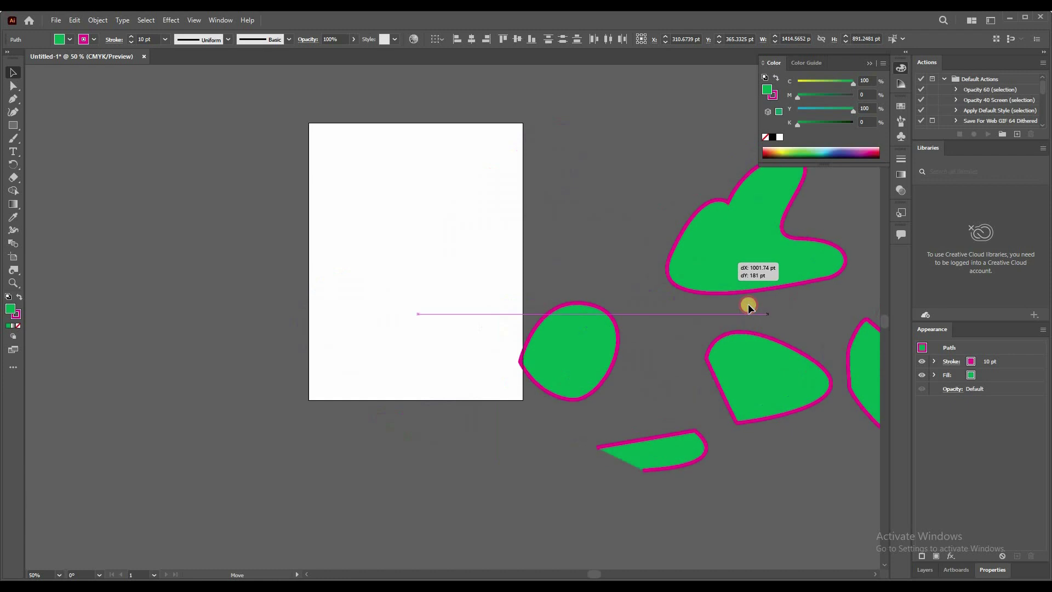
click(538, 155)
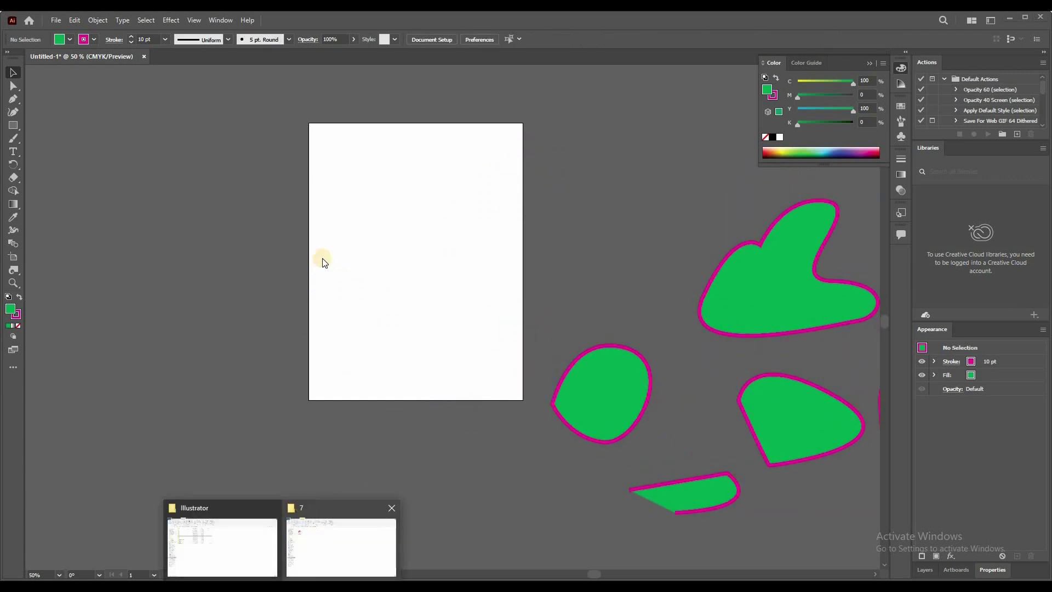
click(344, 543)
click(120, 156)
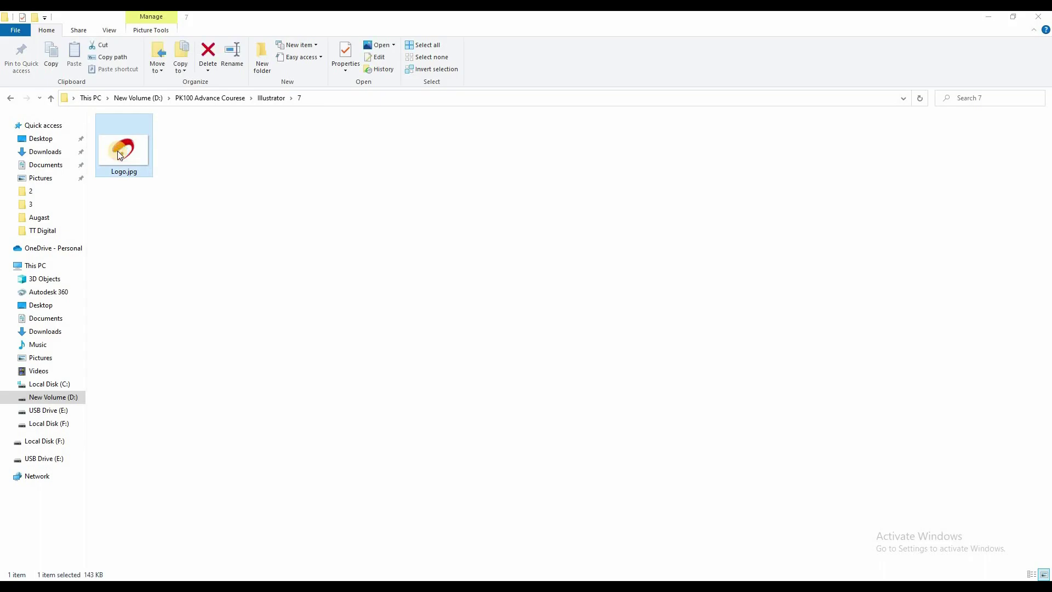
- Preview Logo.jpg, then drag it into the Illustrator document left of the artboard
double_click(120, 157)
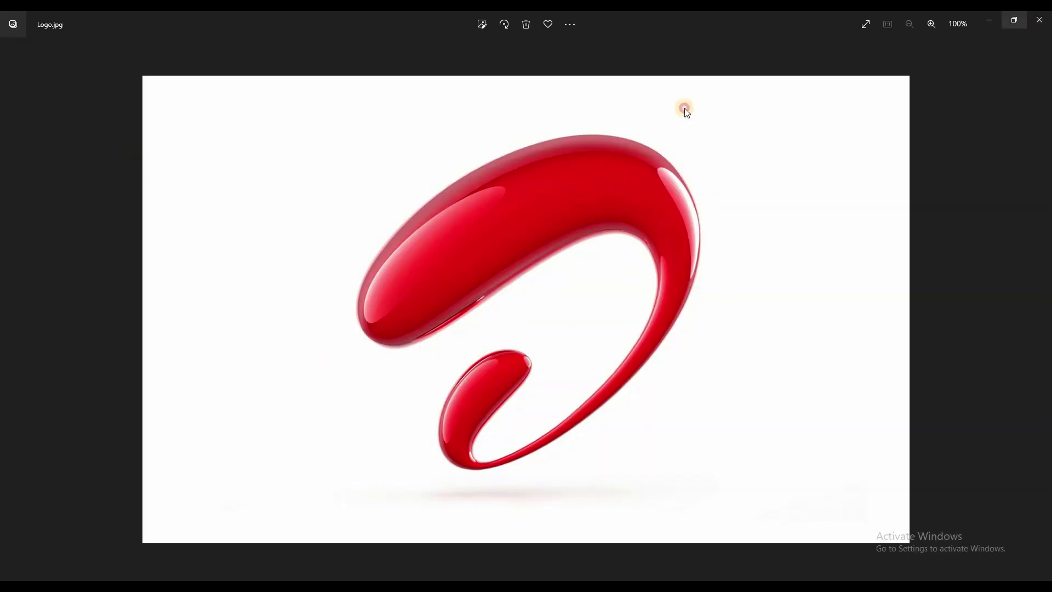
click(1040, 19)
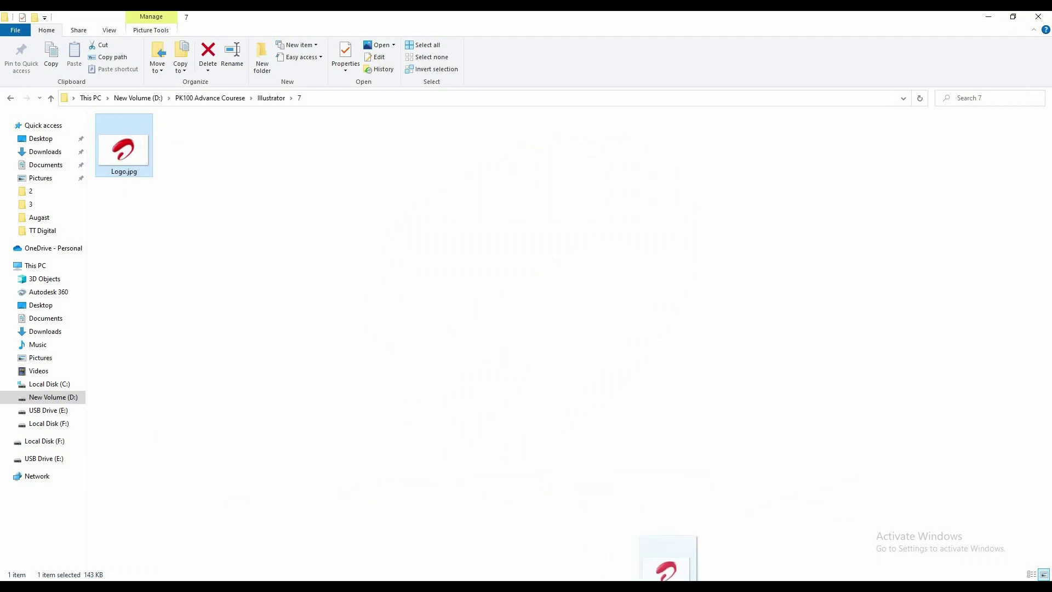
mouse_move(319, 340)
mouse_down()
mouse_move(669, 568)
mouse_move(353, 292)
mouse_up()
mouse_move(332, 255)
mouse_down()
mouse_move(702, 289)
mouse_move(699, 308)
mouse_up()
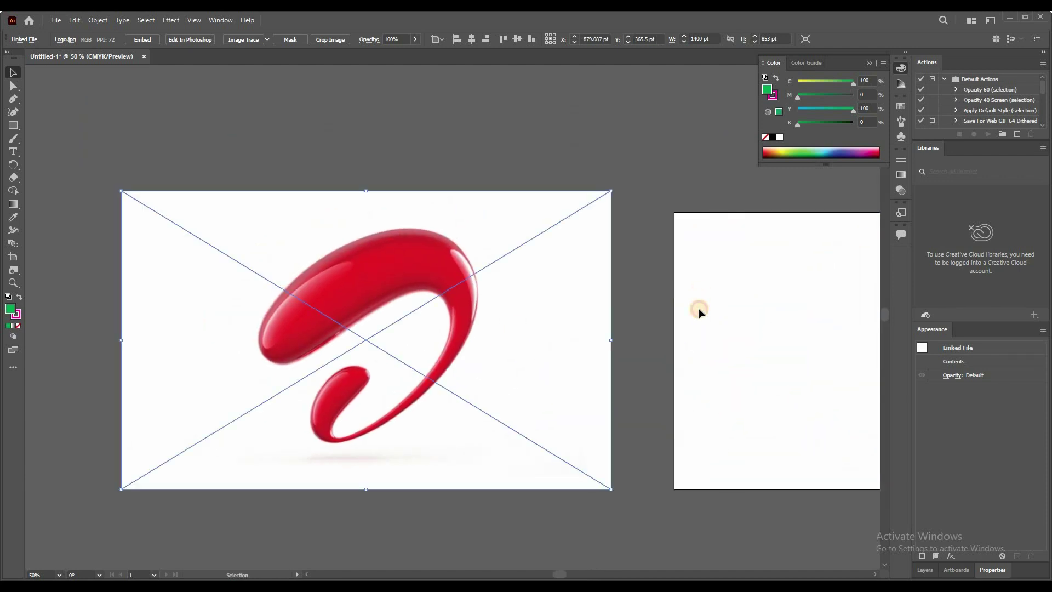
- Place three Curvature-tool points along the swoosh's inner curve
click(698, 308)
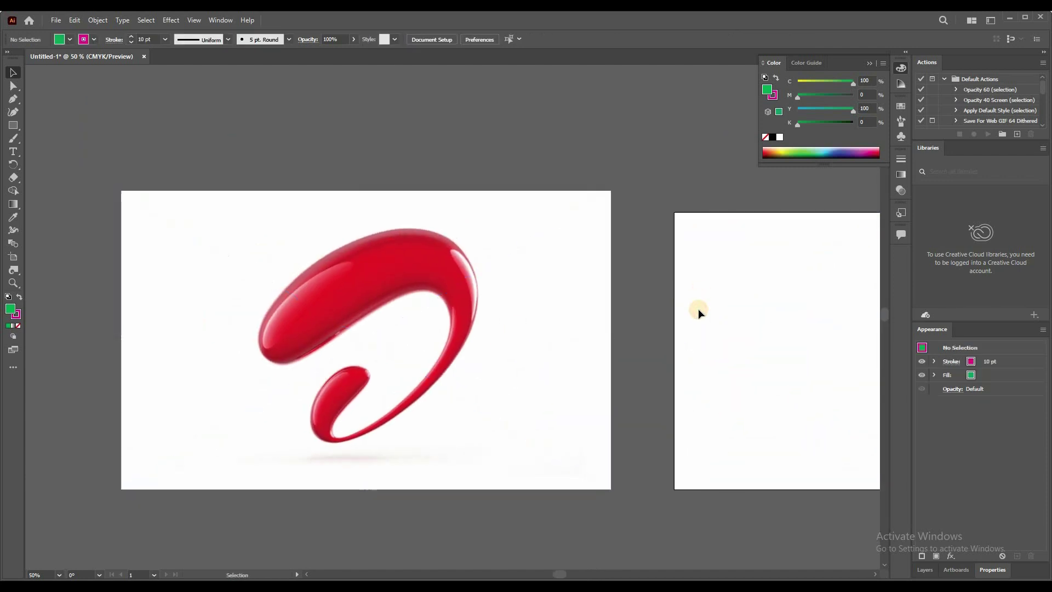
click(13, 113)
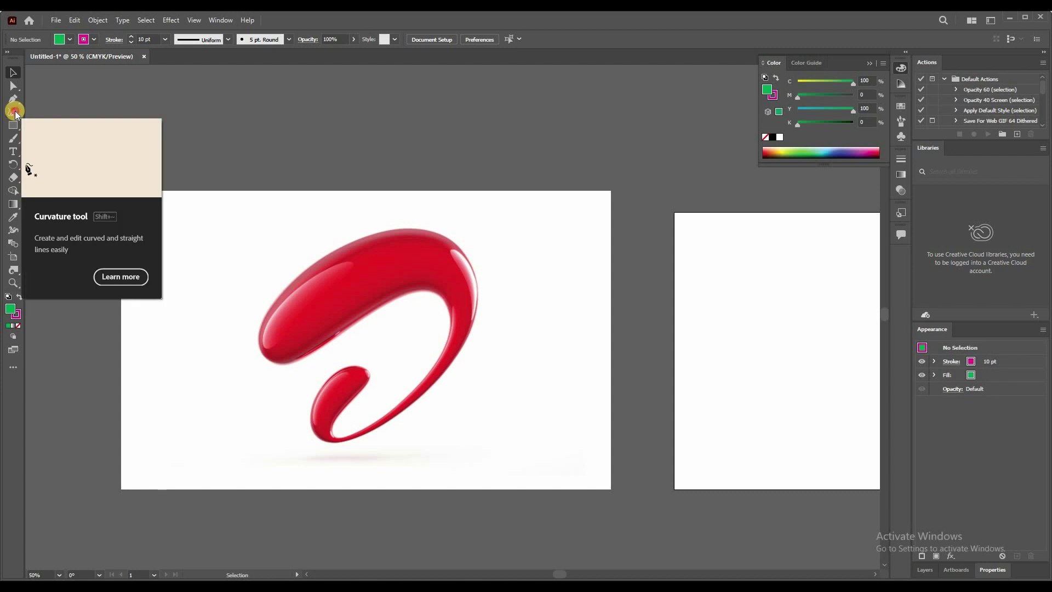
scroll(304, 368, up, 2)
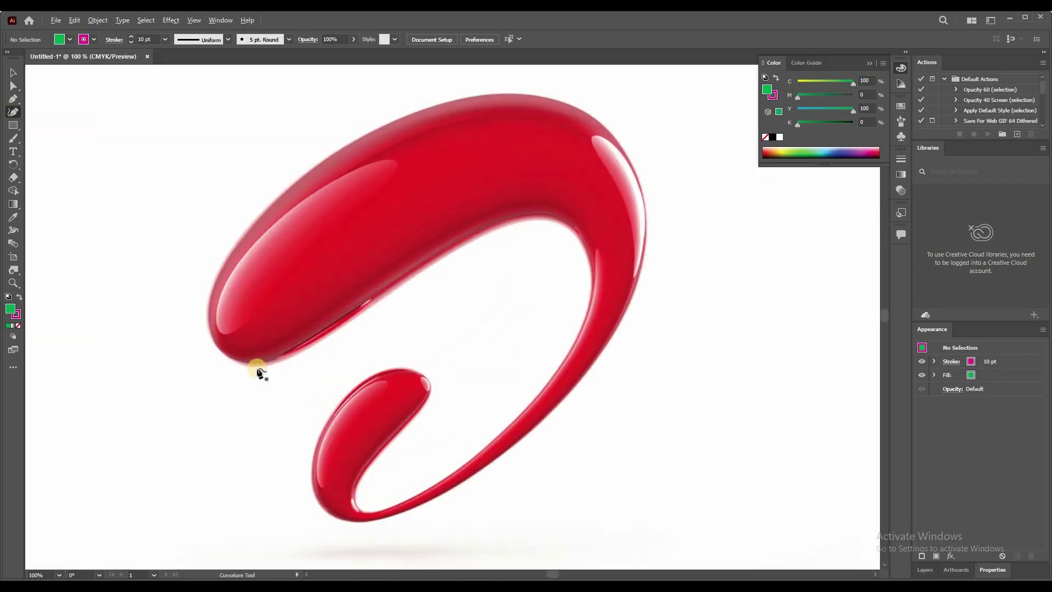
click(254, 366)
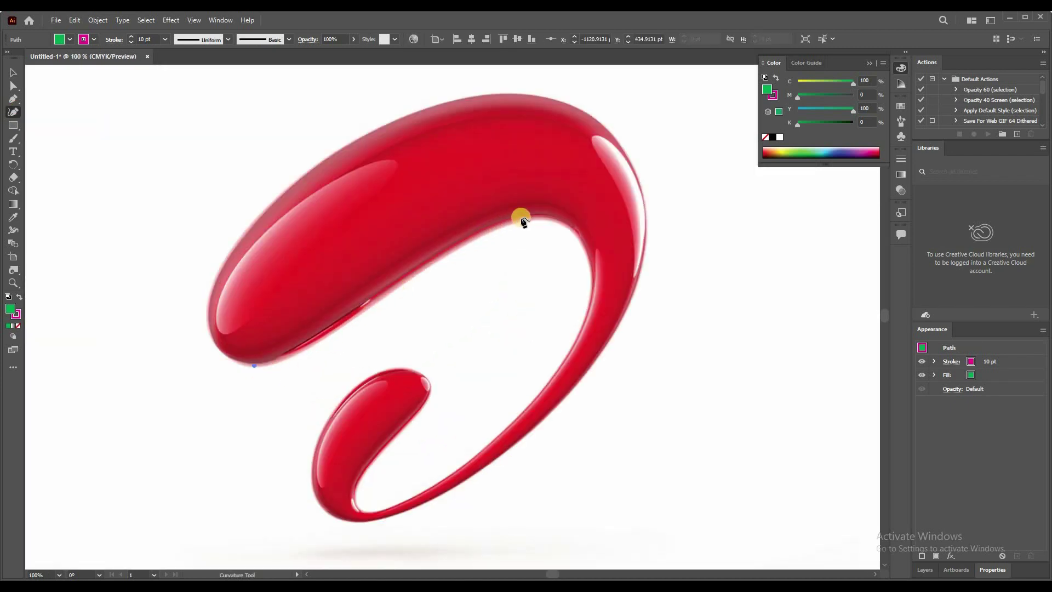
click(544, 217)
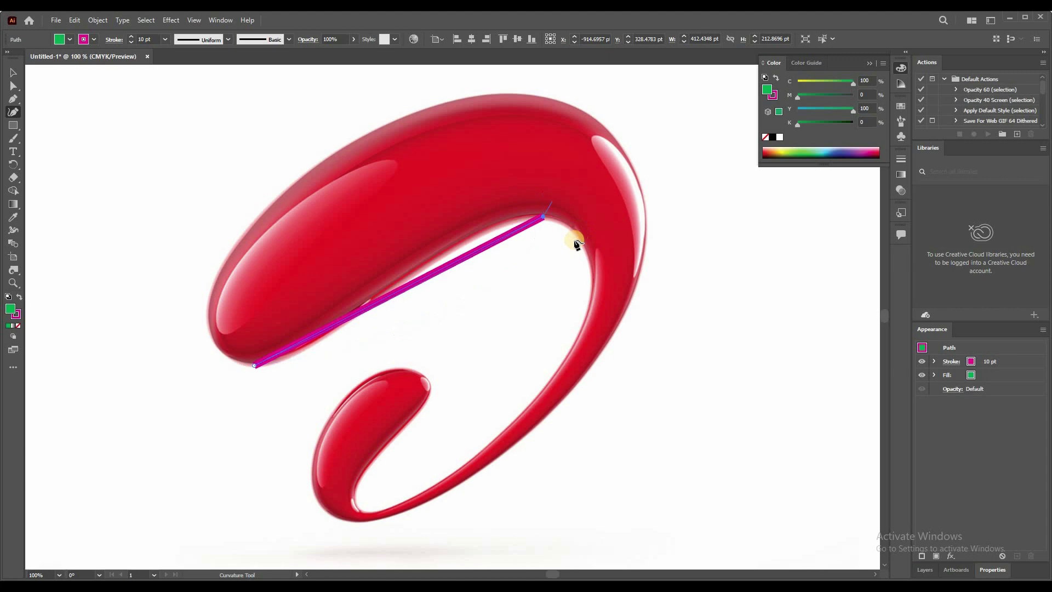
click(586, 316)
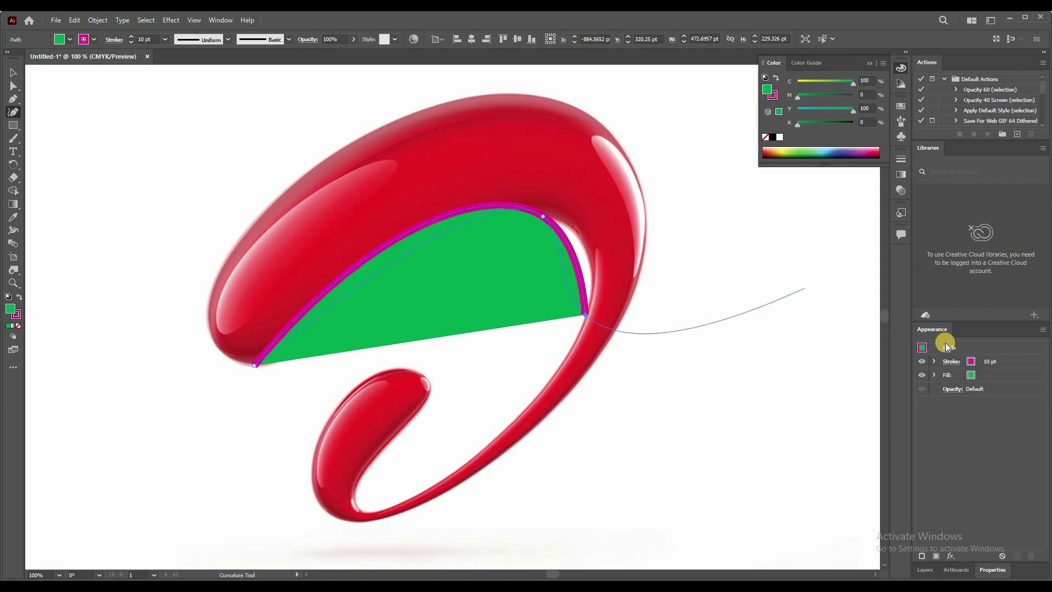
- Set the new path's stroke to None
click(971, 362)
click(938, 360)
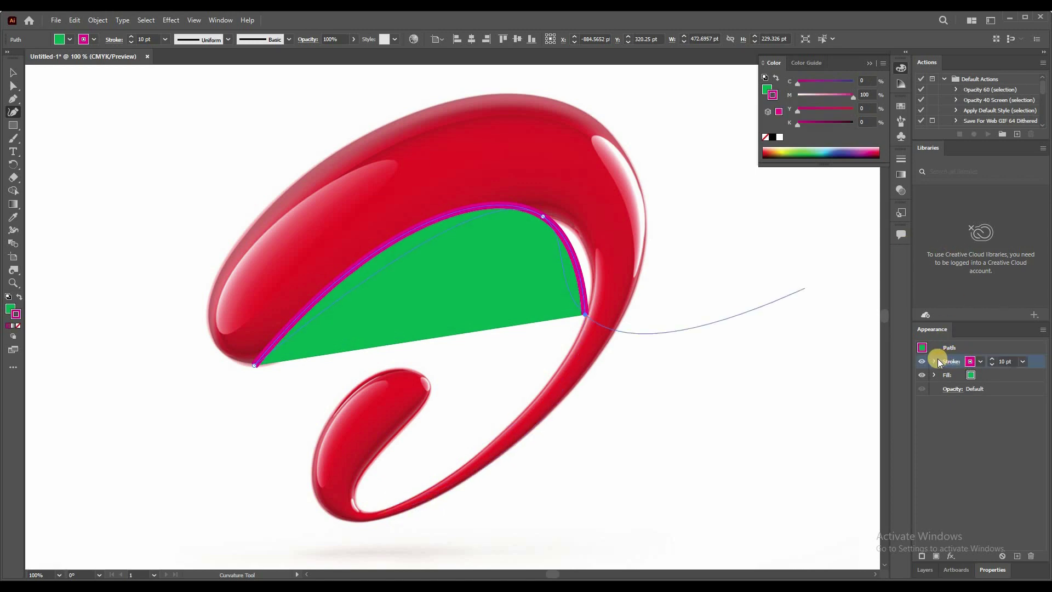
click(947, 361)
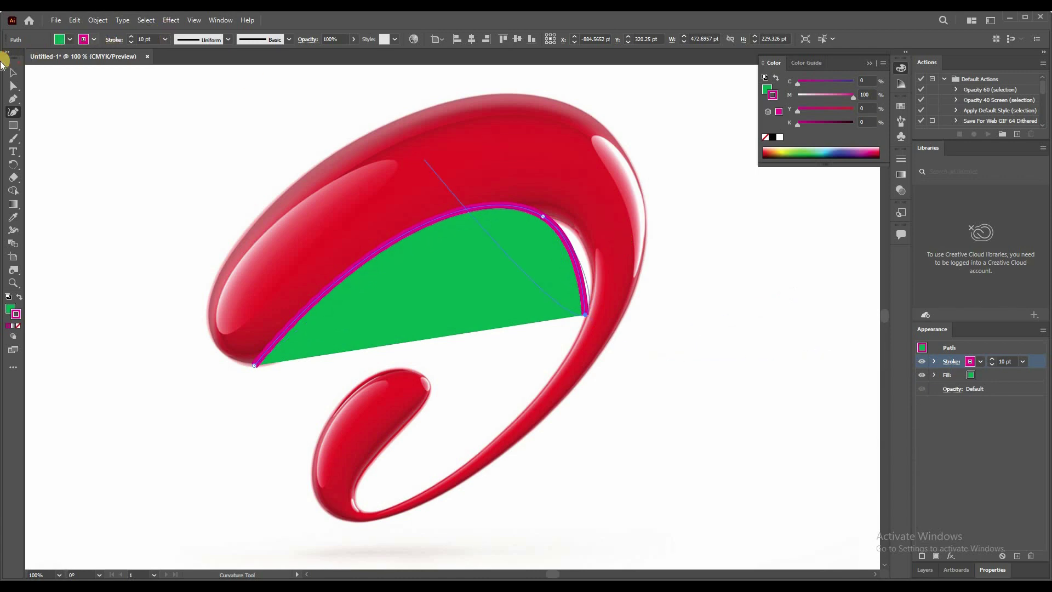
click(2, 61)
key(slash)
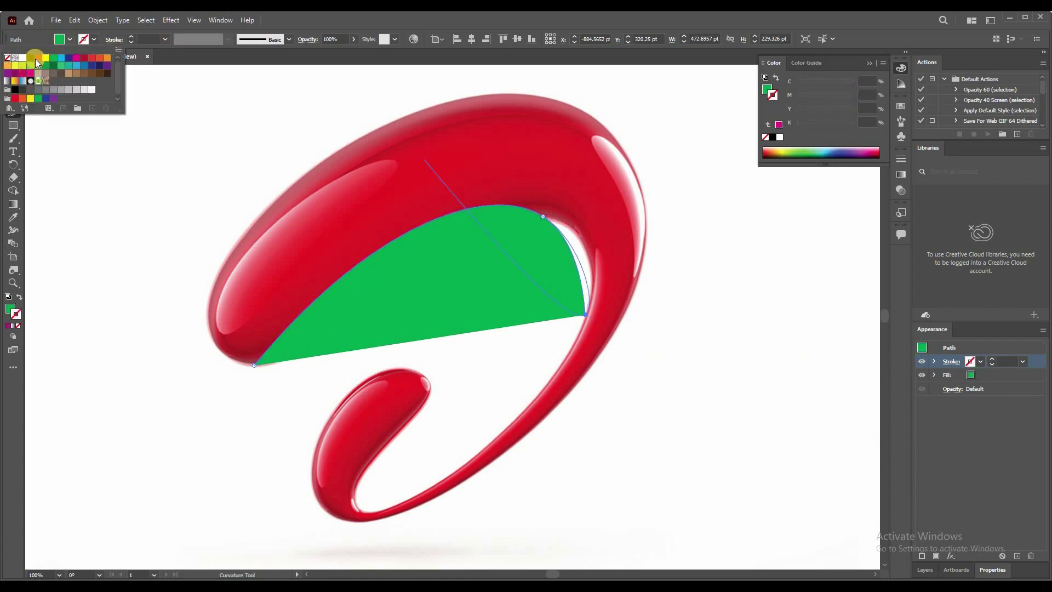
- Set the path's fill to None and trace points around the swoosh's small tail
click(69, 39)
click(7, 58)
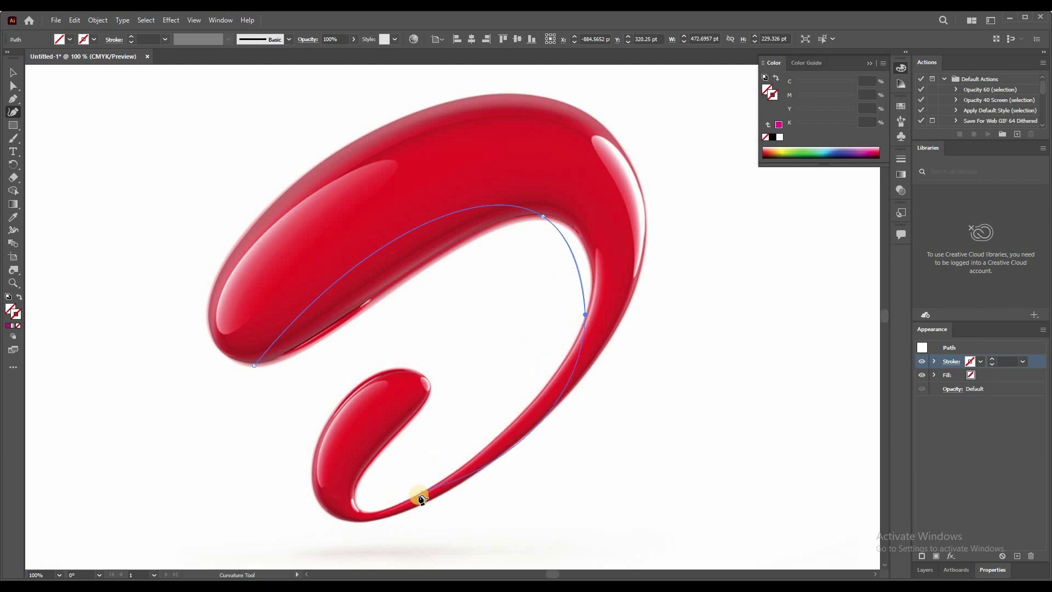
click(417, 495)
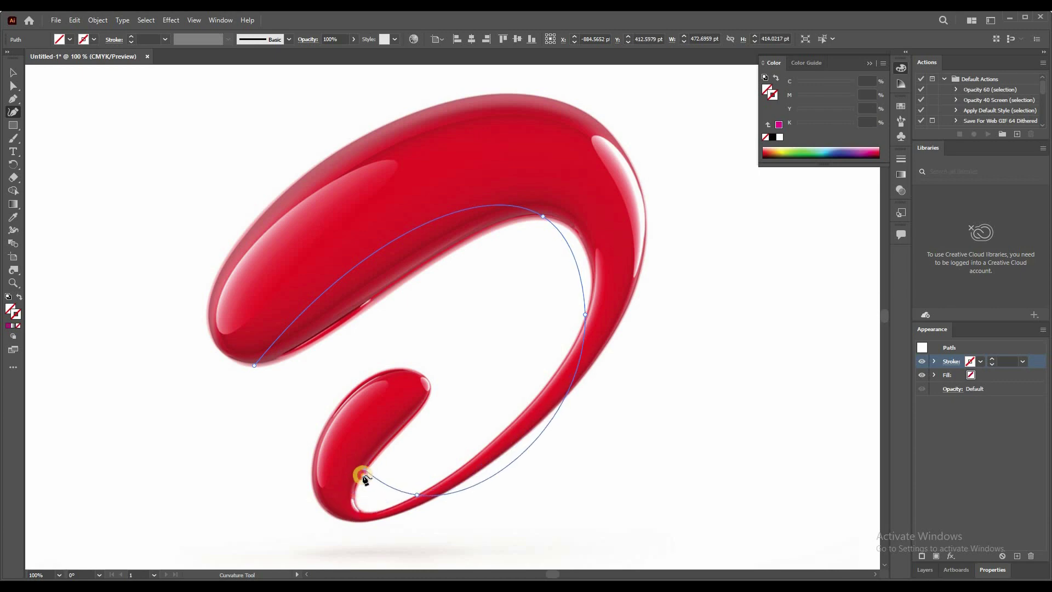
click(365, 473)
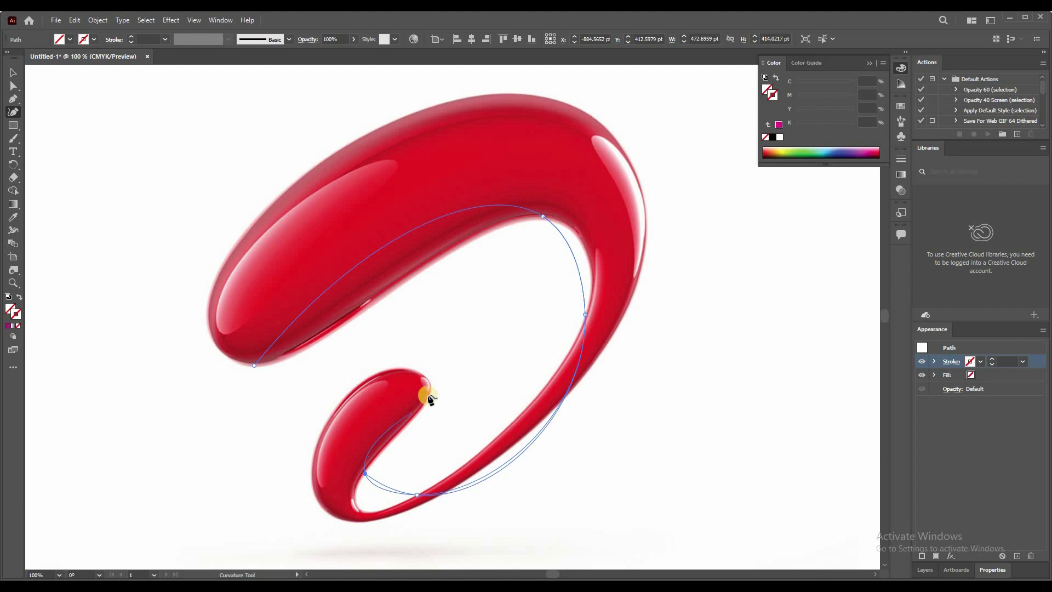
click(391, 367)
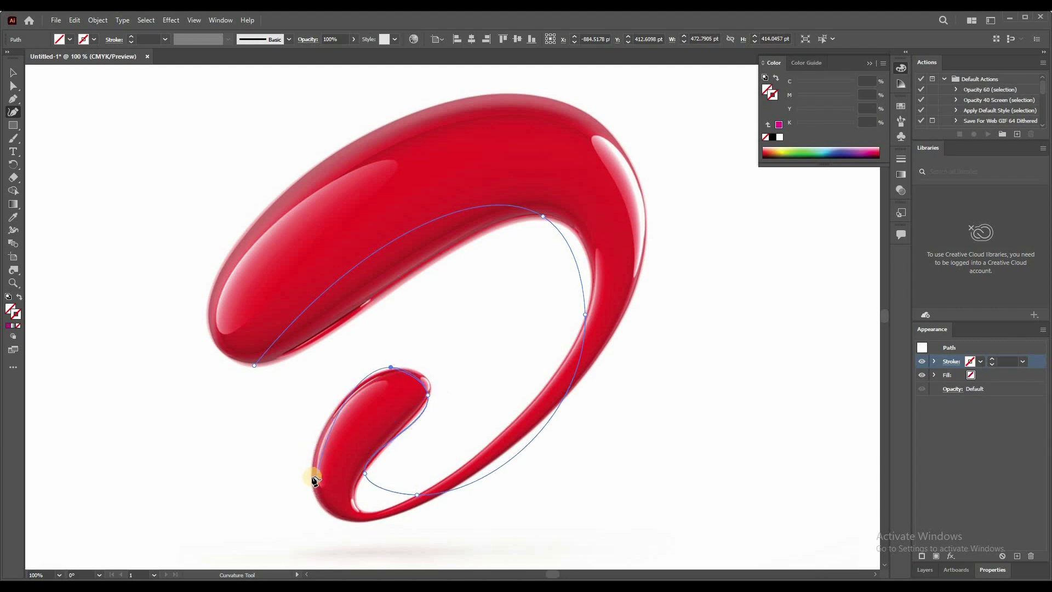
click(312, 481)
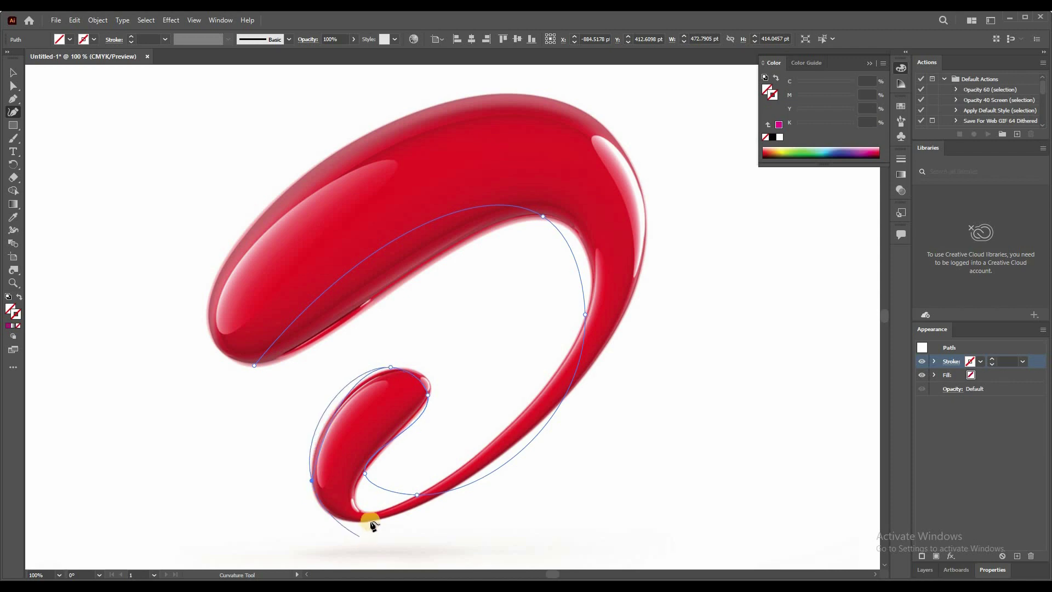
- Trace the bottom, outer right and top-left edges, close the path, and nudge the bottom-left point
click(382, 517)
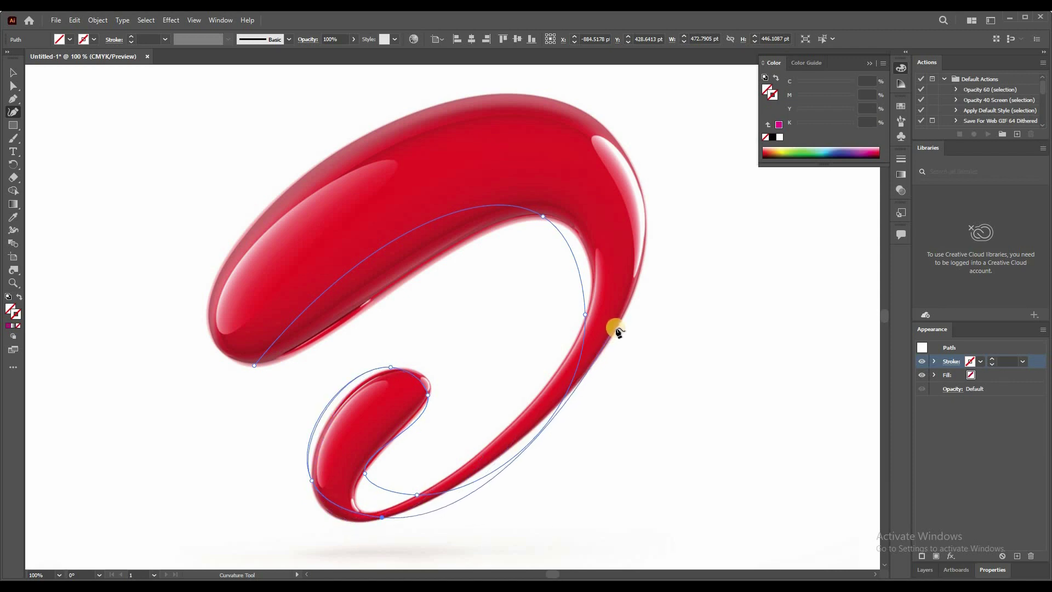
click(632, 297)
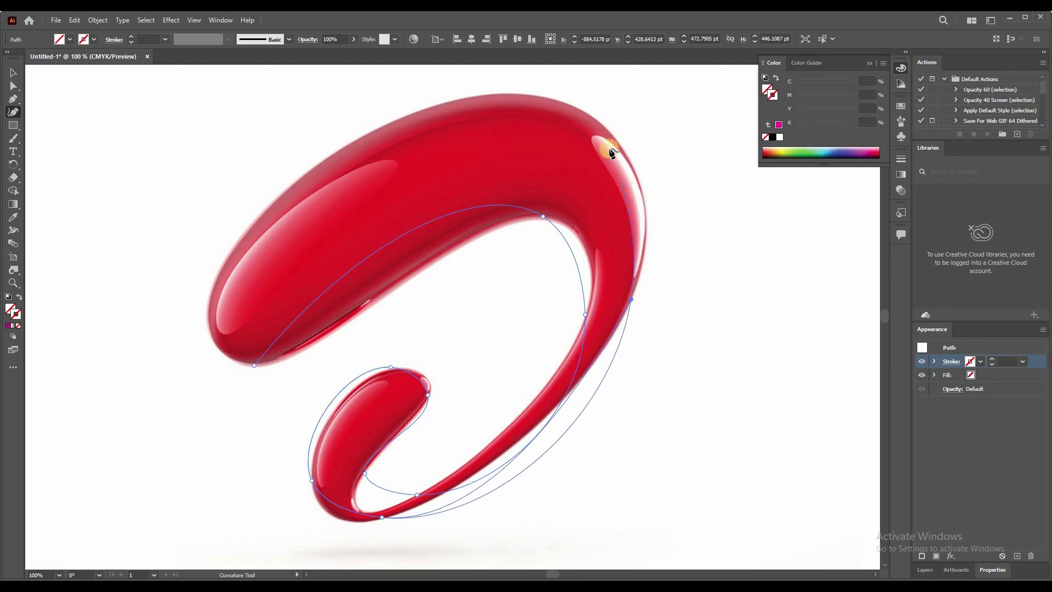
click(589, 127)
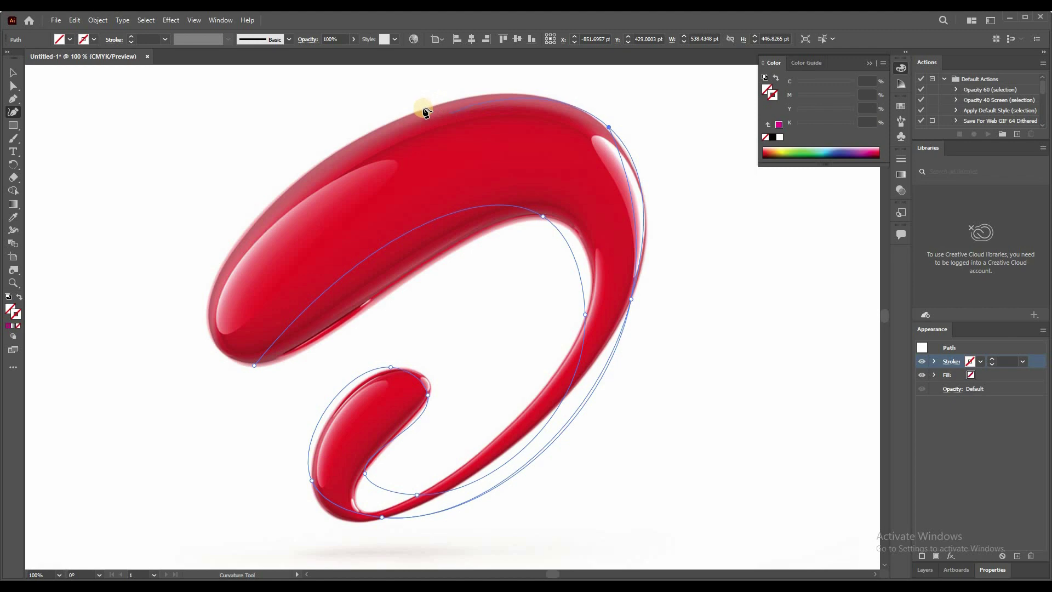
click(268, 208)
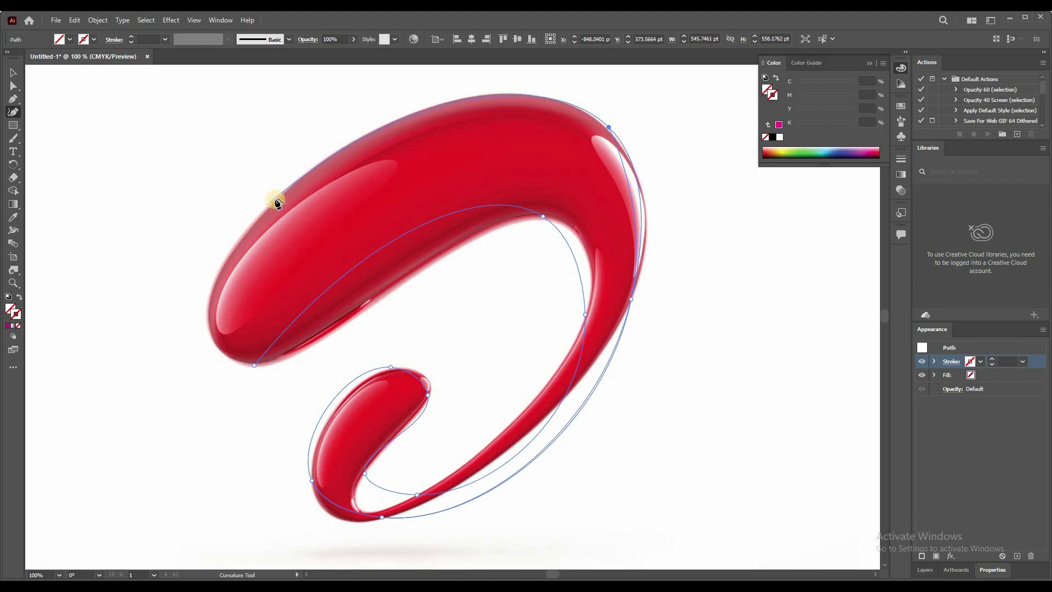
click(253, 367)
click(281, 335)
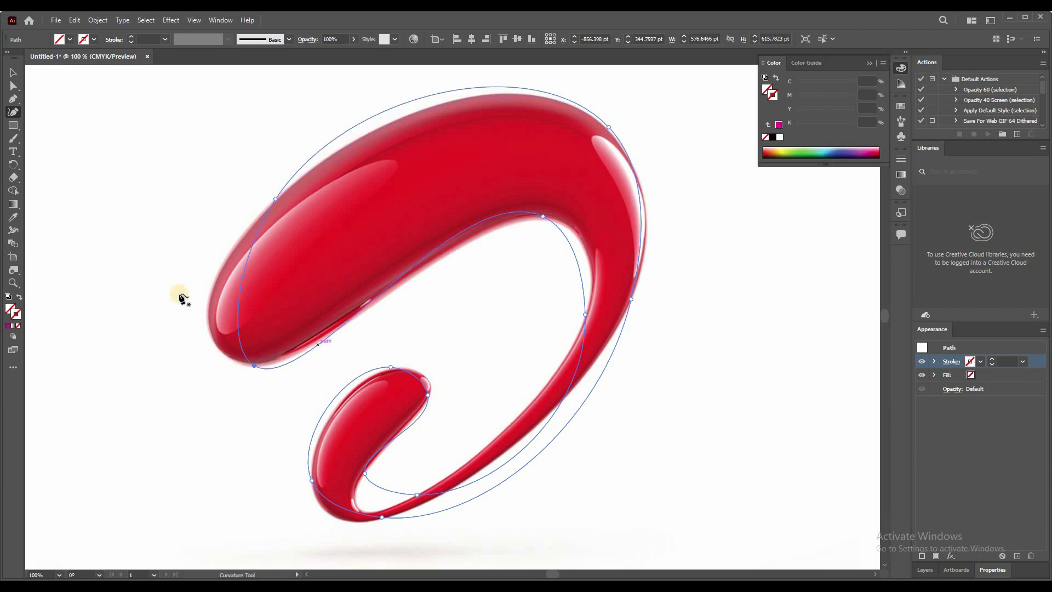
click(260, 365)
mouse_move(255, 364)
mouse_down()
mouse_move(223, 357)
mouse_move(243, 361)
mouse_up()
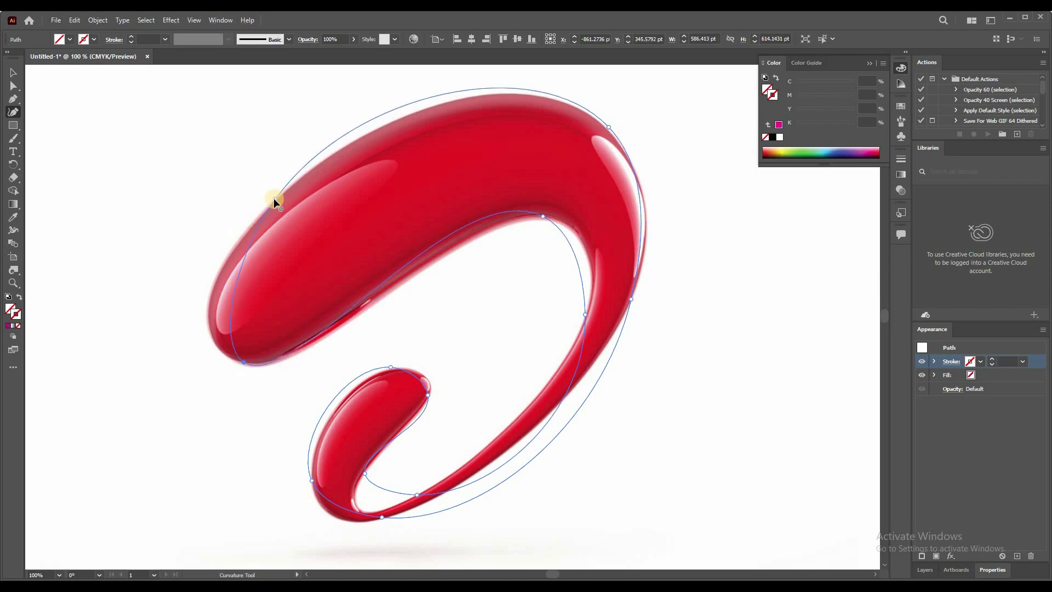
- Reshape the swoosh's upper-left, left and top edges to follow the red shape's outline
drag(274, 196, 213, 284)
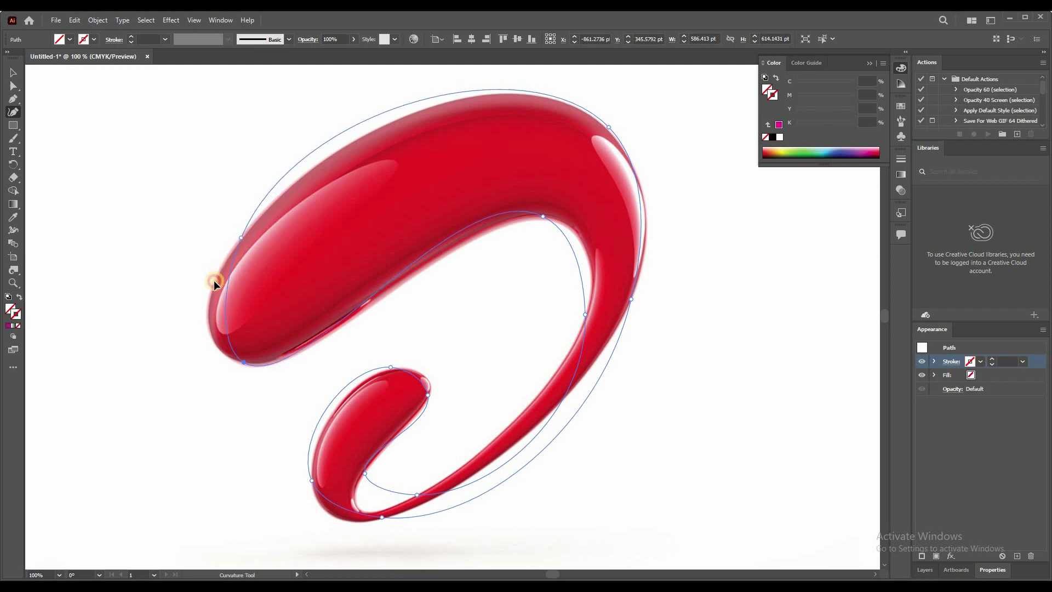
drag(212, 285, 226, 285)
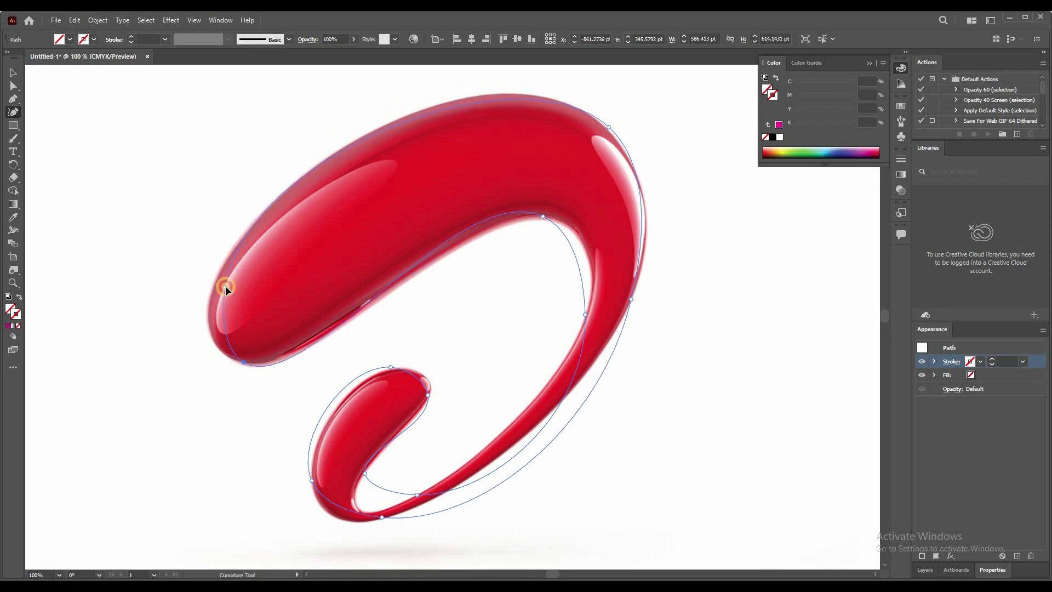
click(224, 318)
drag(224, 318, 208, 317)
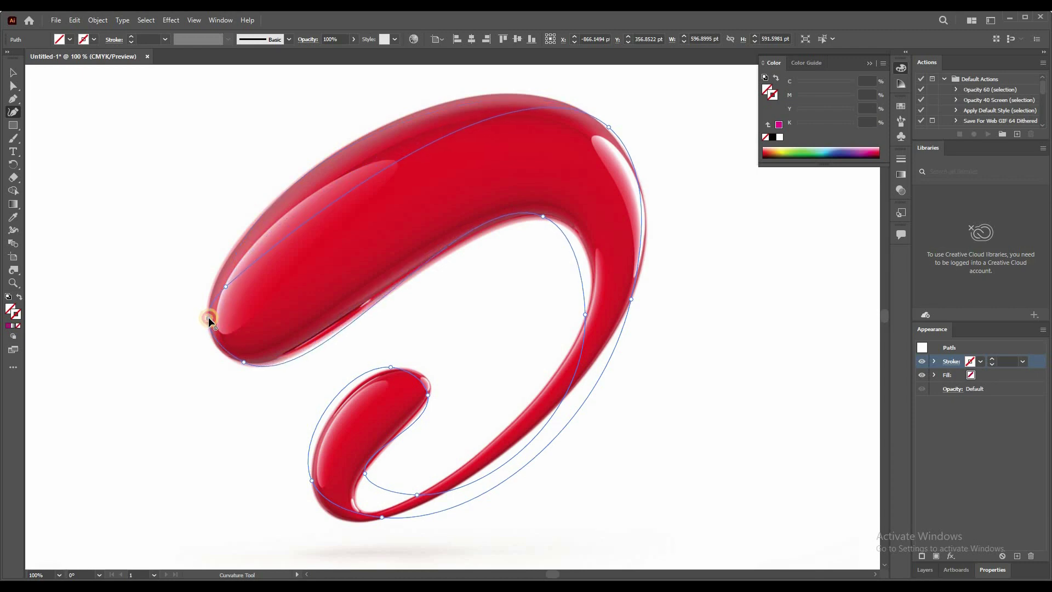
drag(239, 227, 299, 178)
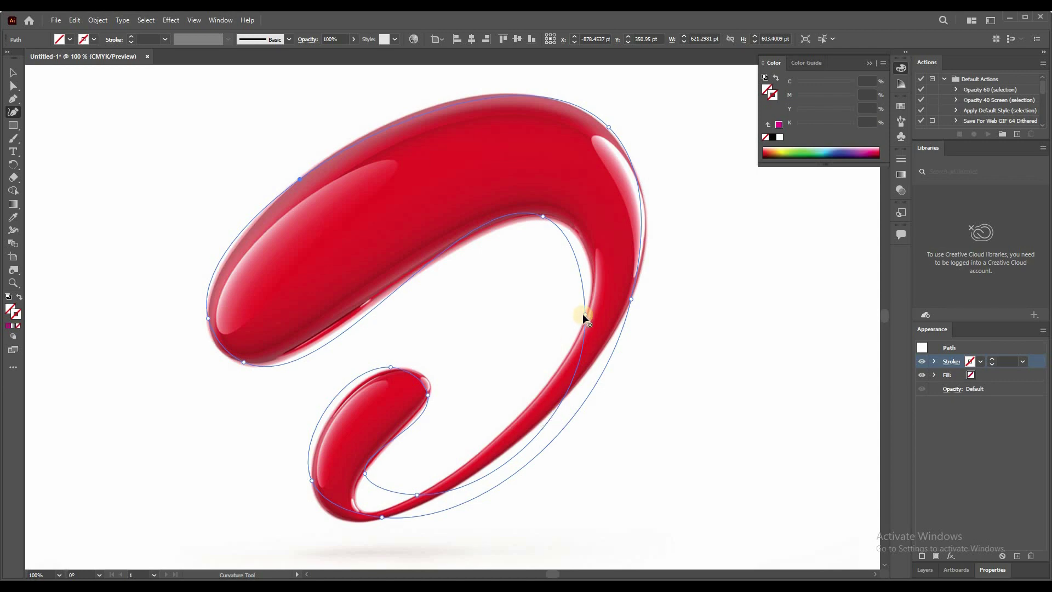
- Fit the inner right, upper inner and lower inner curves to the red edges, adding two points
drag(585, 314, 588, 255)
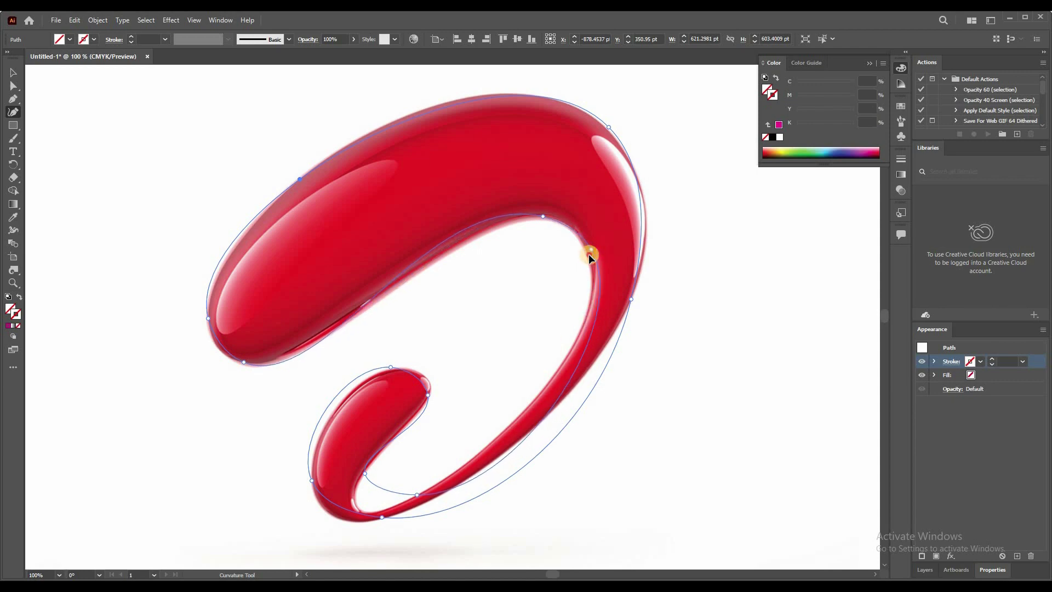
drag(541, 215, 558, 222)
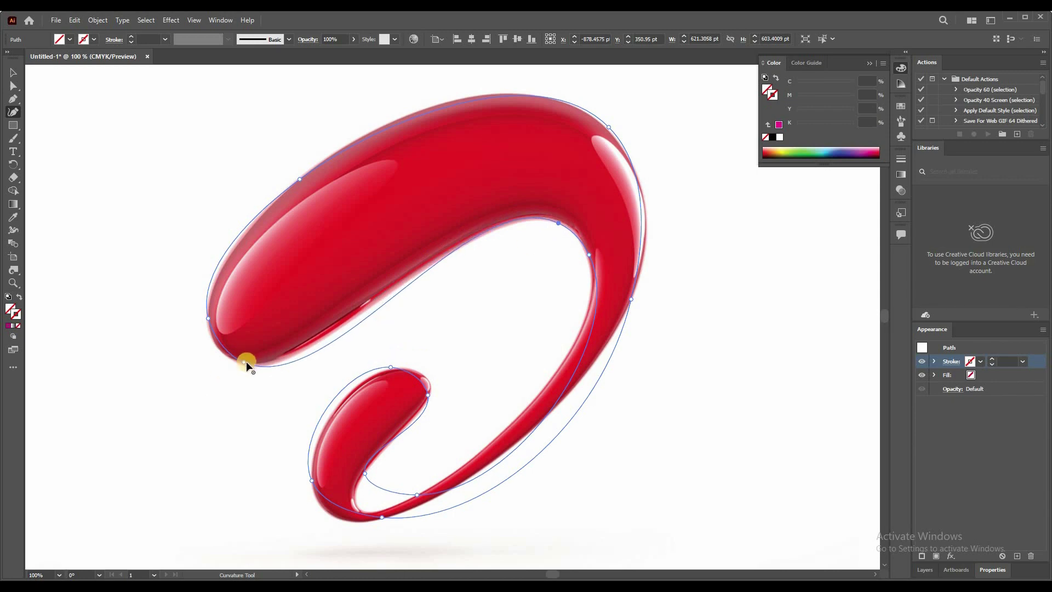
drag(245, 361, 235, 361)
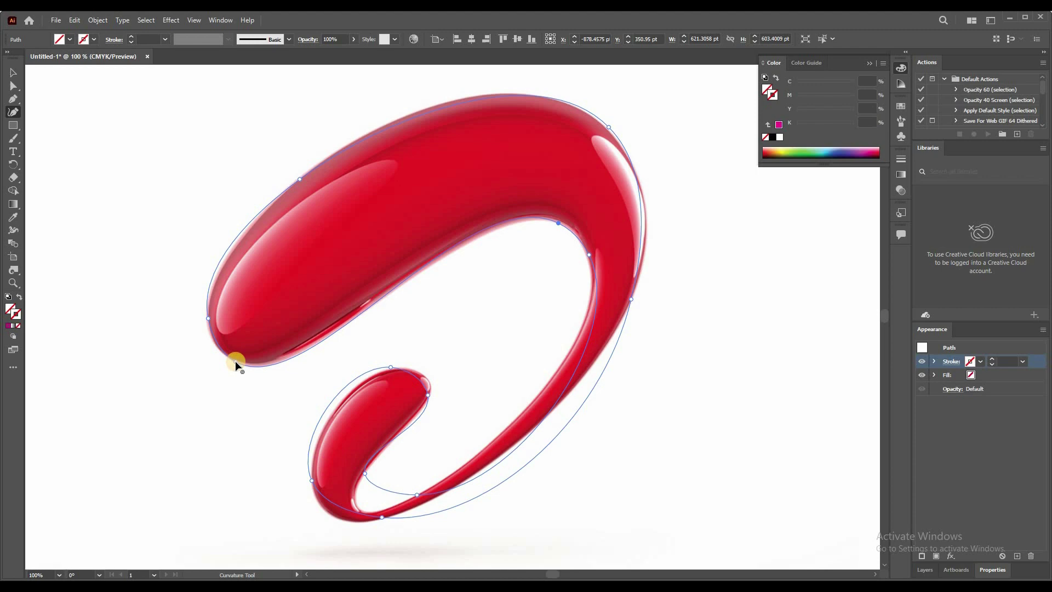
drag(411, 472, 394, 477)
click(394, 477)
click(442, 467)
drag(394, 477, 360, 505)
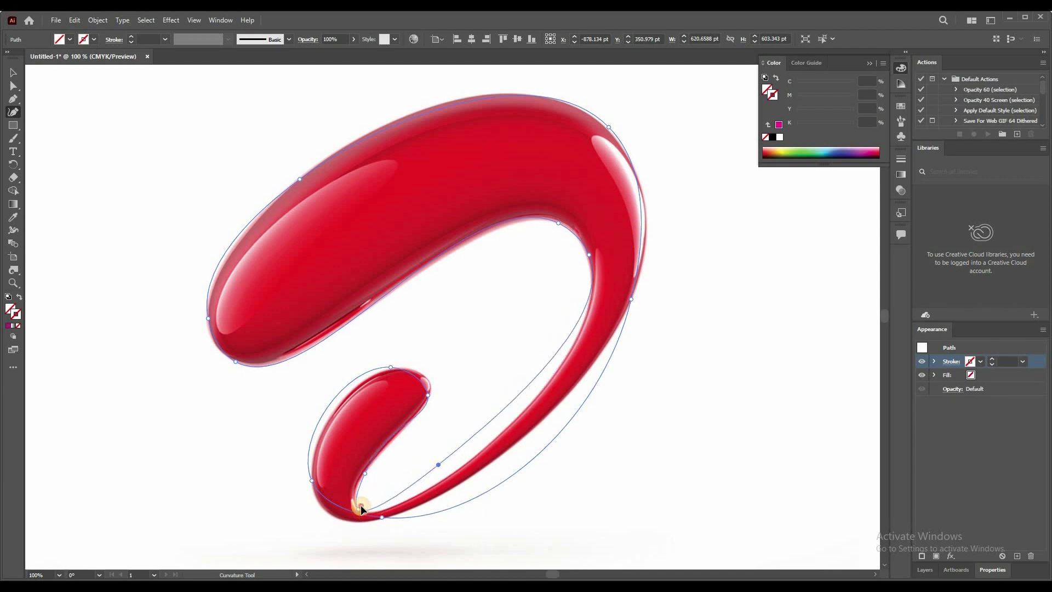
drag(444, 463, 446, 478)
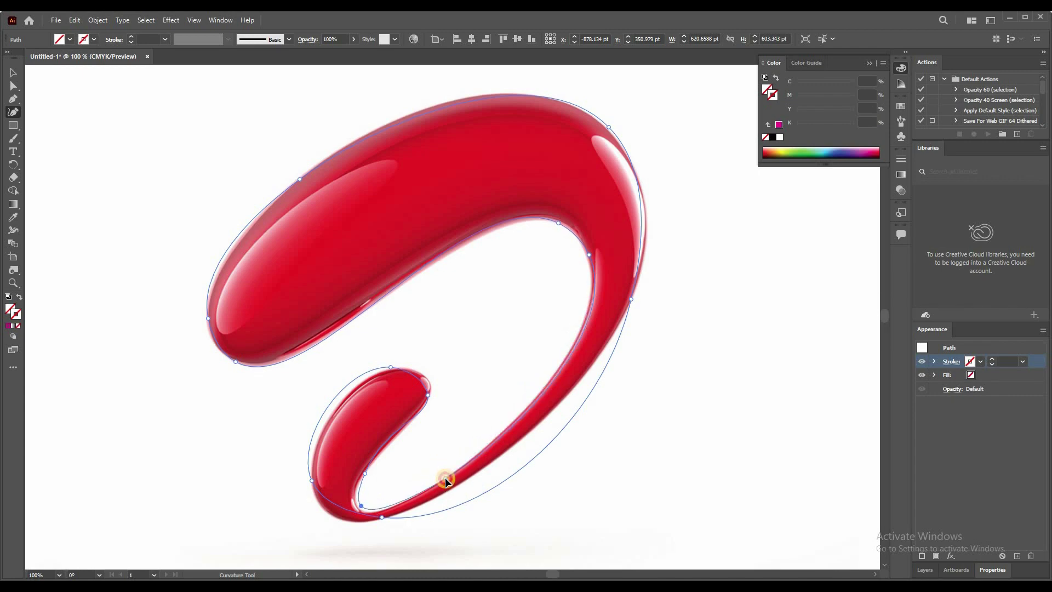
- Adjust the hook's tip, top, lower-left and bottom points onto the red hook edge
click(426, 393)
click(430, 390)
drag(314, 490, 319, 499)
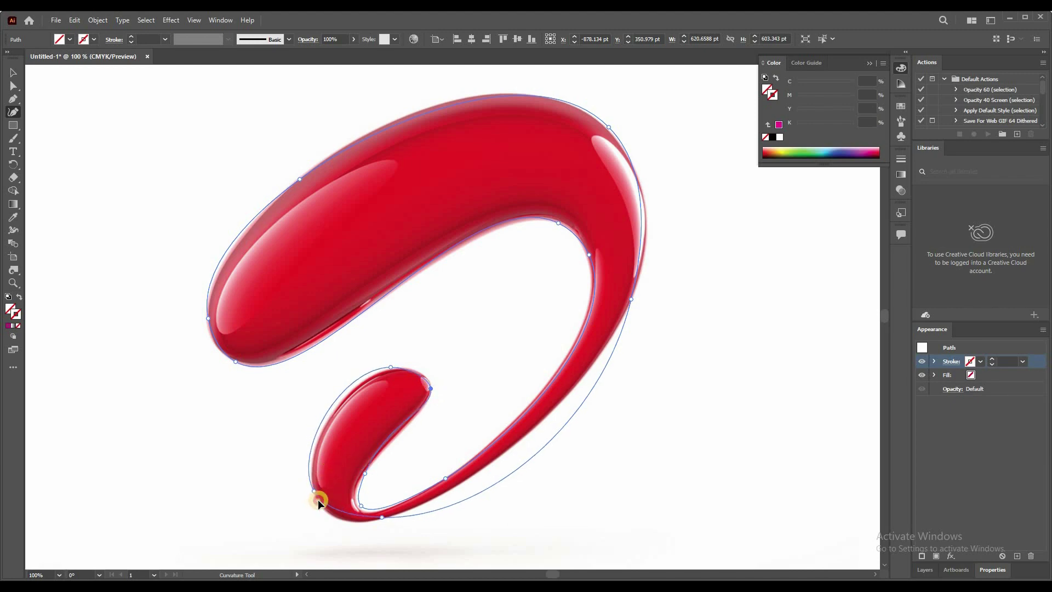
click(387, 367)
drag(387, 368, 400, 366)
click(383, 515)
mouse_move(385, 515)
mouse_down()
mouse_move(363, 520)
mouse_move(375, 520)
mouse_up()
click(383, 516)
click(460, 492)
- Pull the outer, bottom and right outer curves onto the red shape, then zoom out
click(547, 453)
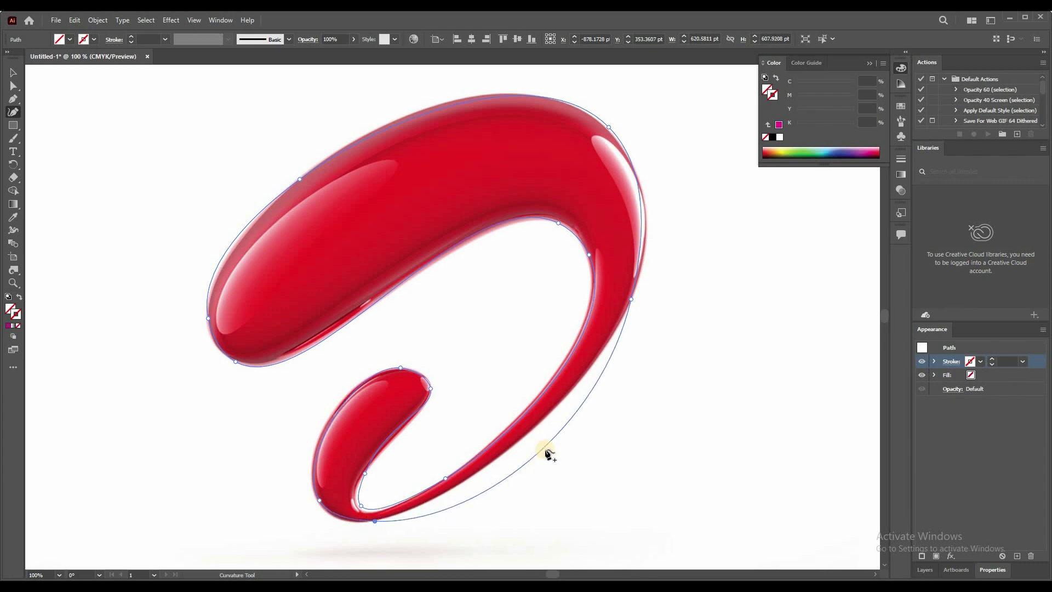
drag(547, 444, 544, 416)
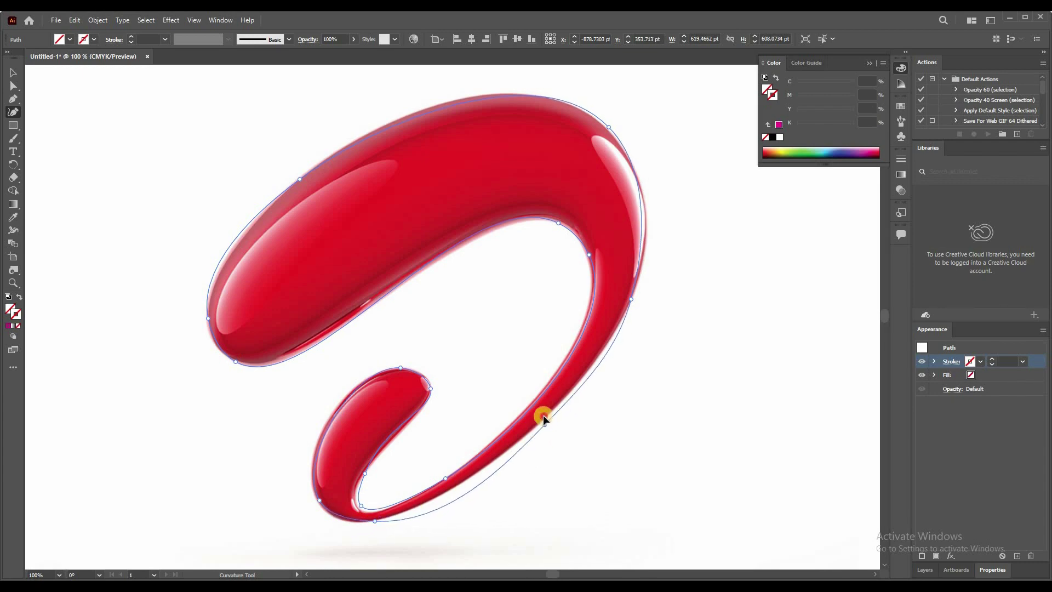
drag(375, 521, 334, 517)
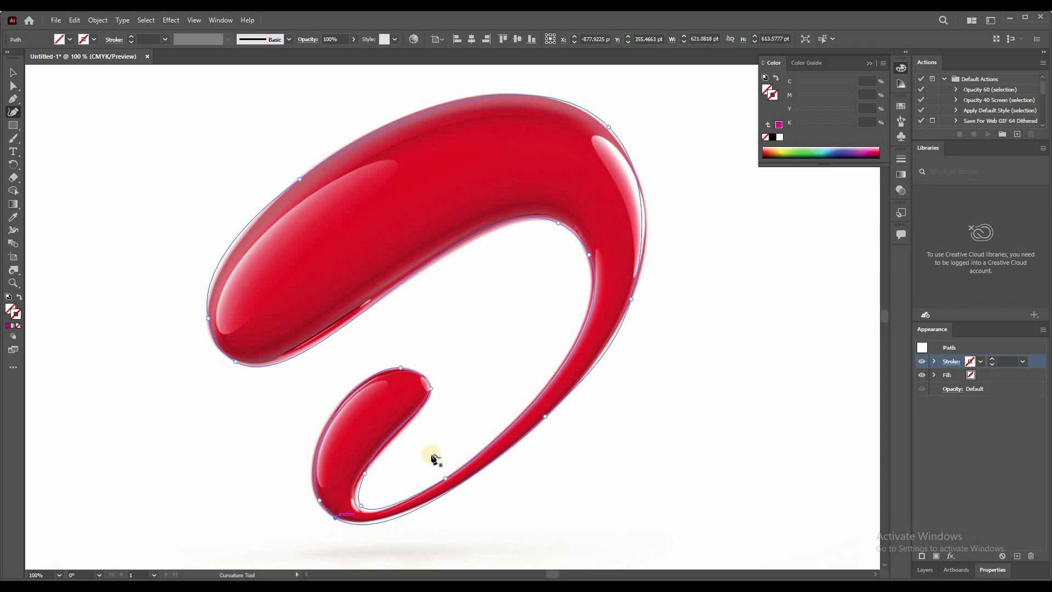
scroll(475, 435, down, 2)
scroll(555, 349, up, 2)
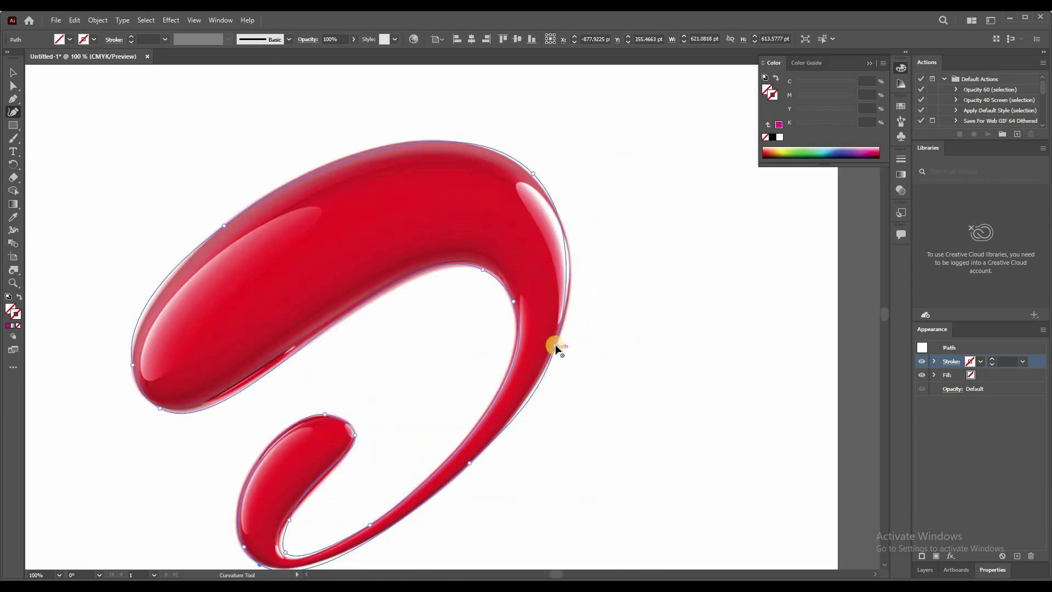
click(559, 341)
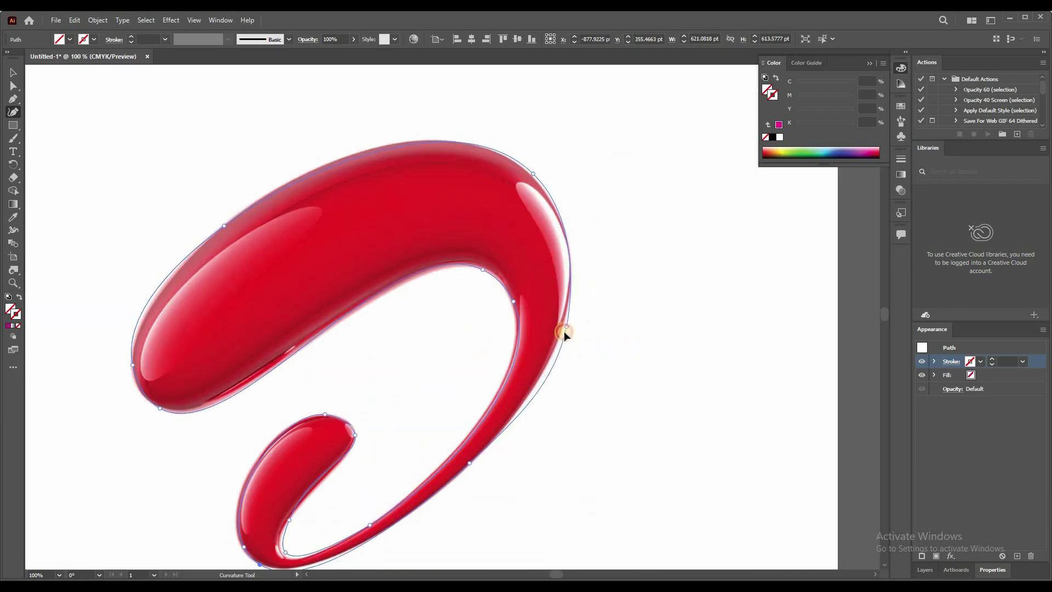
drag(567, 328, 570, 295)
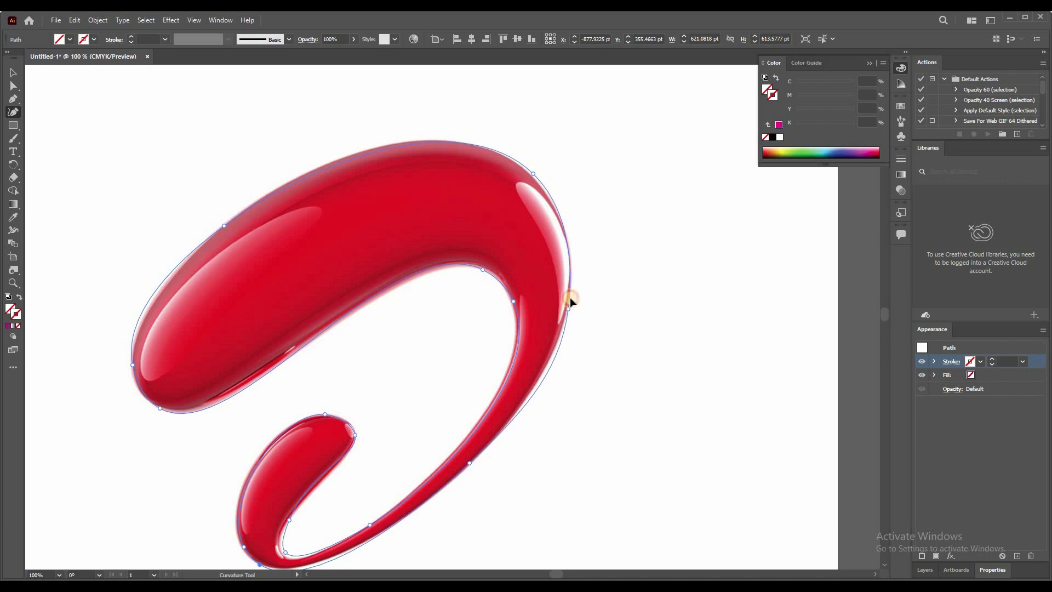
key(ctrl+minus)
key(ctrl+minus)
key(ctrl+minus)
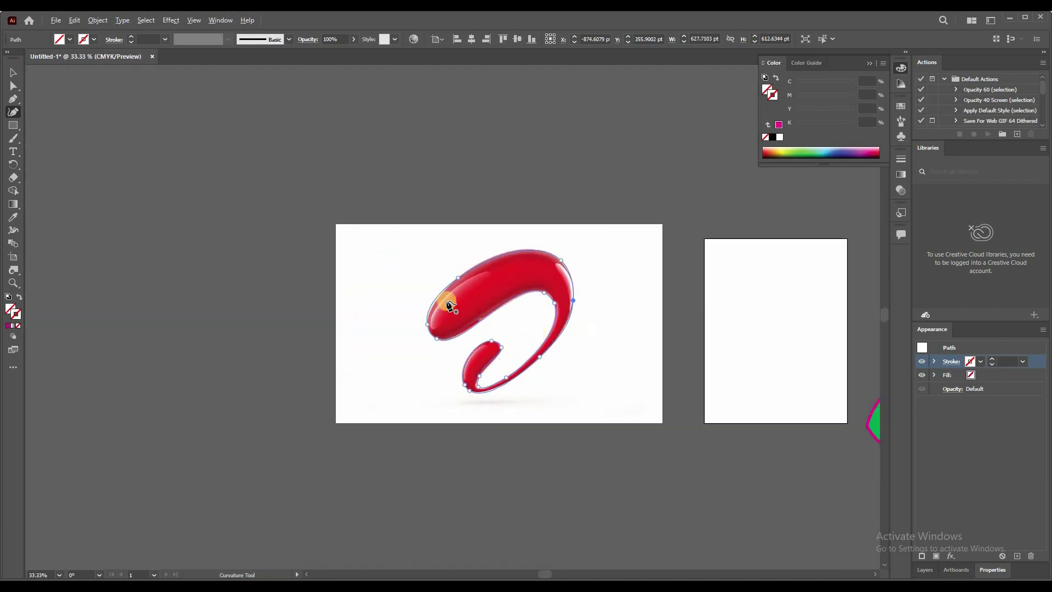
- Delete the red reference image from the canvas
click(14, 74)
click(629, 268)
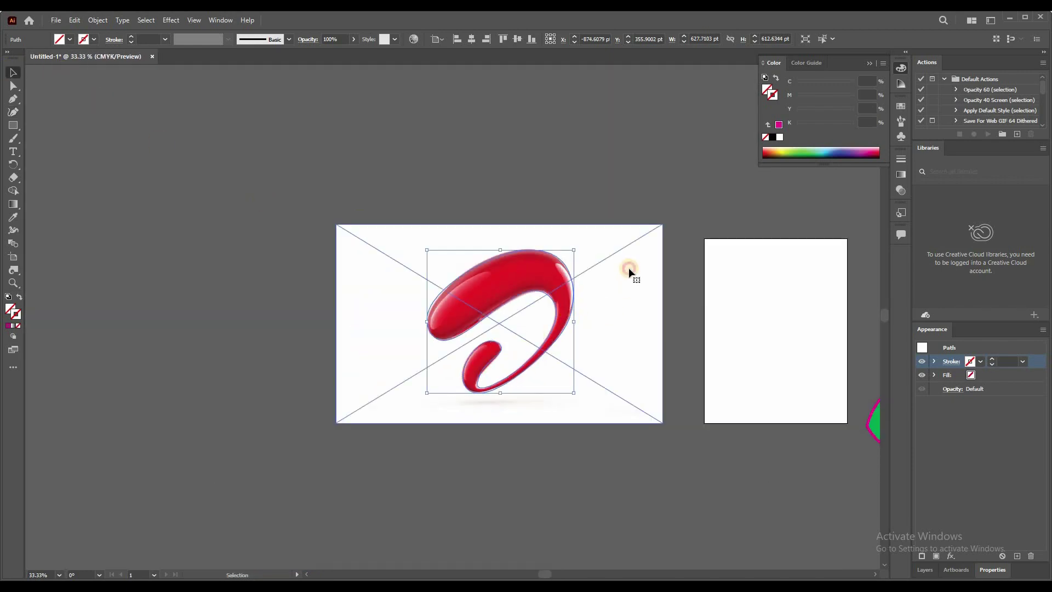
key(Delete)
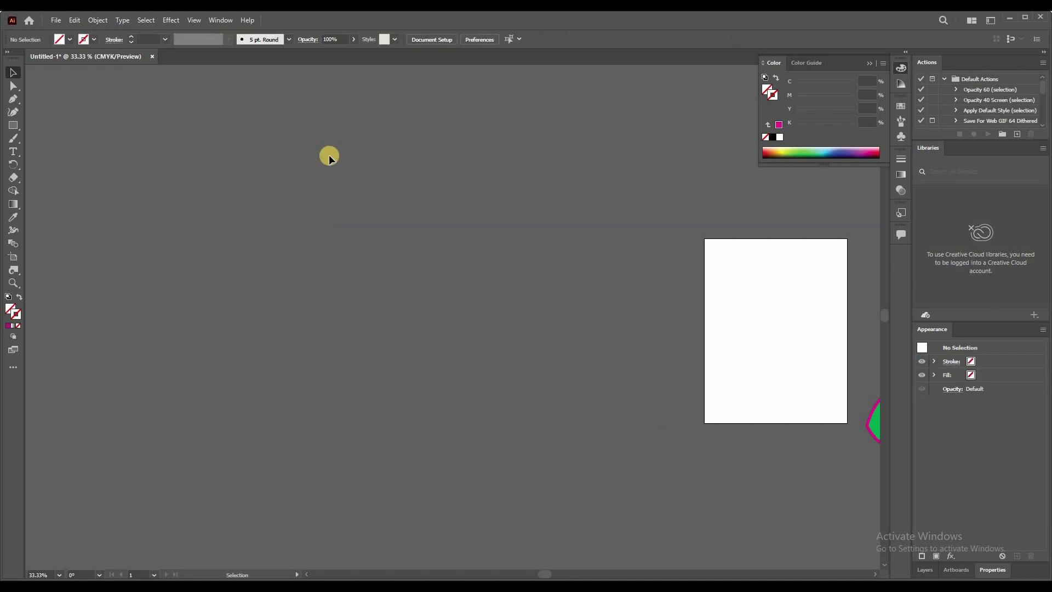
- Give the traced swoosh a black stroke and an orange fill
key(ctrl+a)
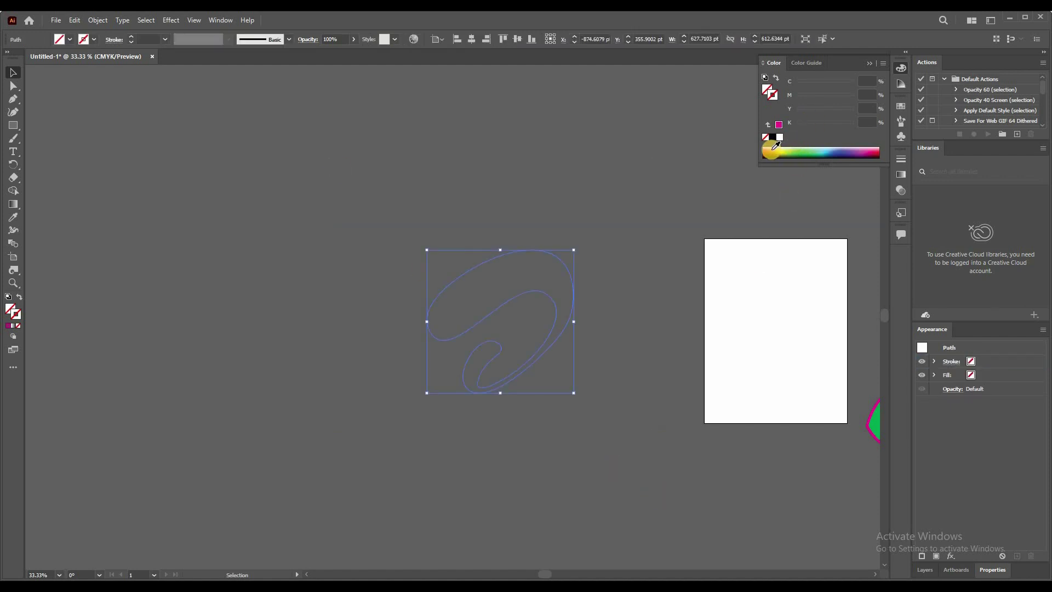
click(773, 148)
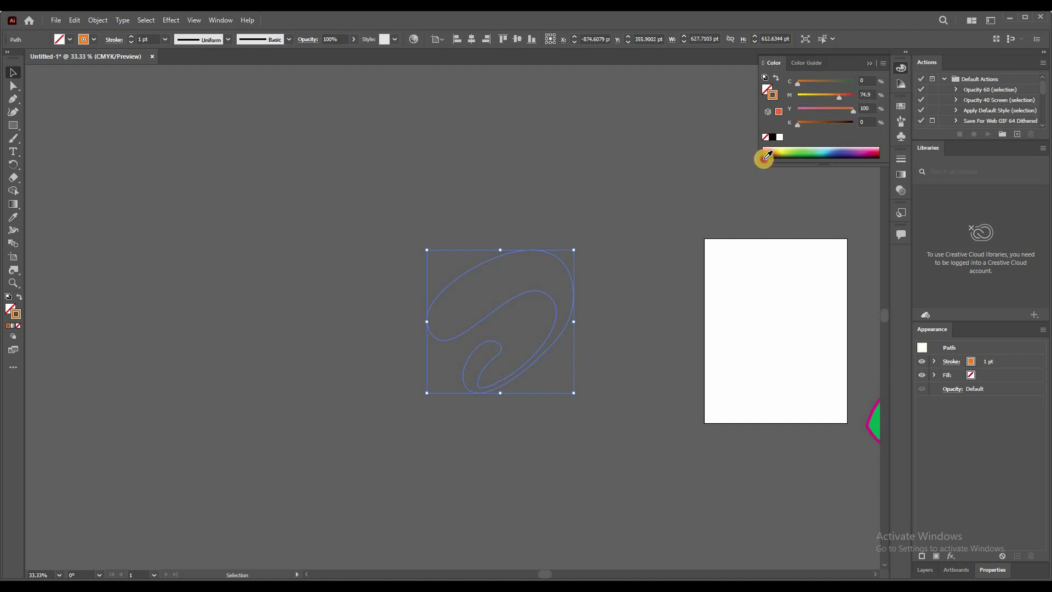
drag(767, 158, 161, 184)
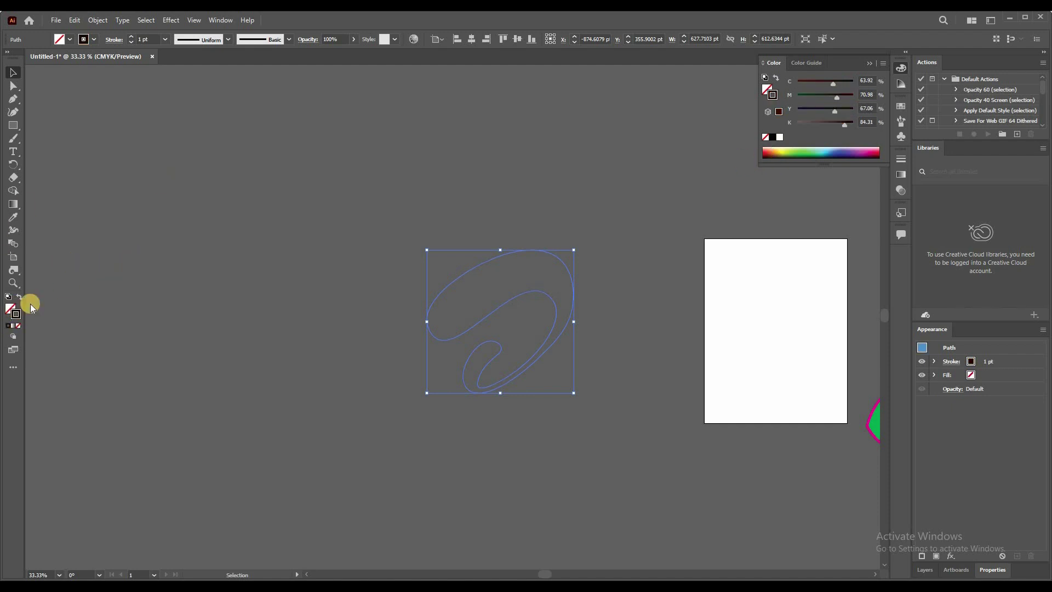
click(772, 149)
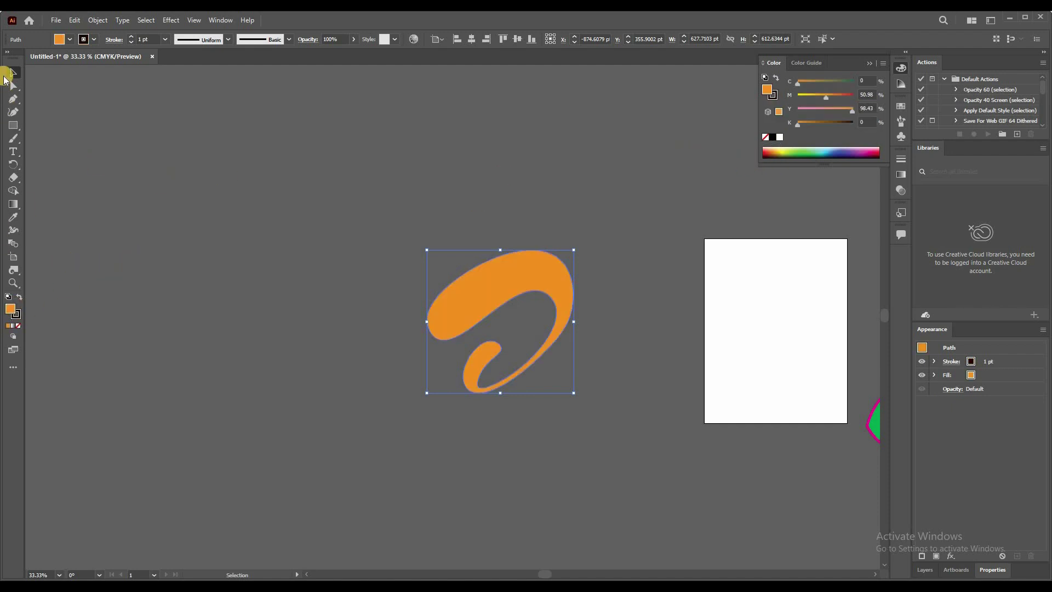
click(639, 446)
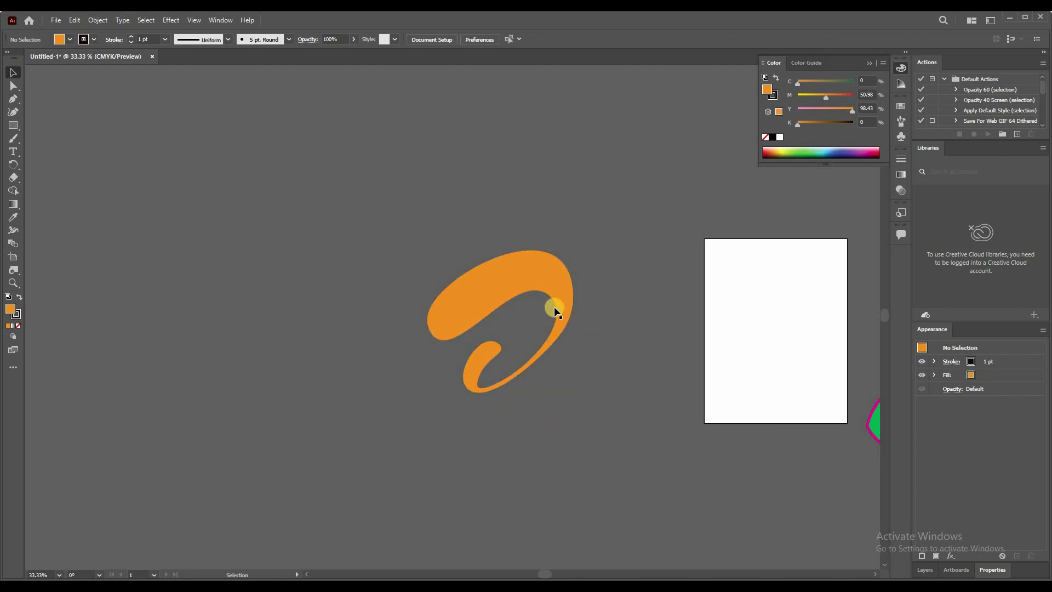
- Move the orange swoosh onto the blank second artboard
scroll(543, 308, up, 2)
scroll(510, 351, up, 3)
scroll(439, 275, down, 2)
scroll(476, 349, down, 1)
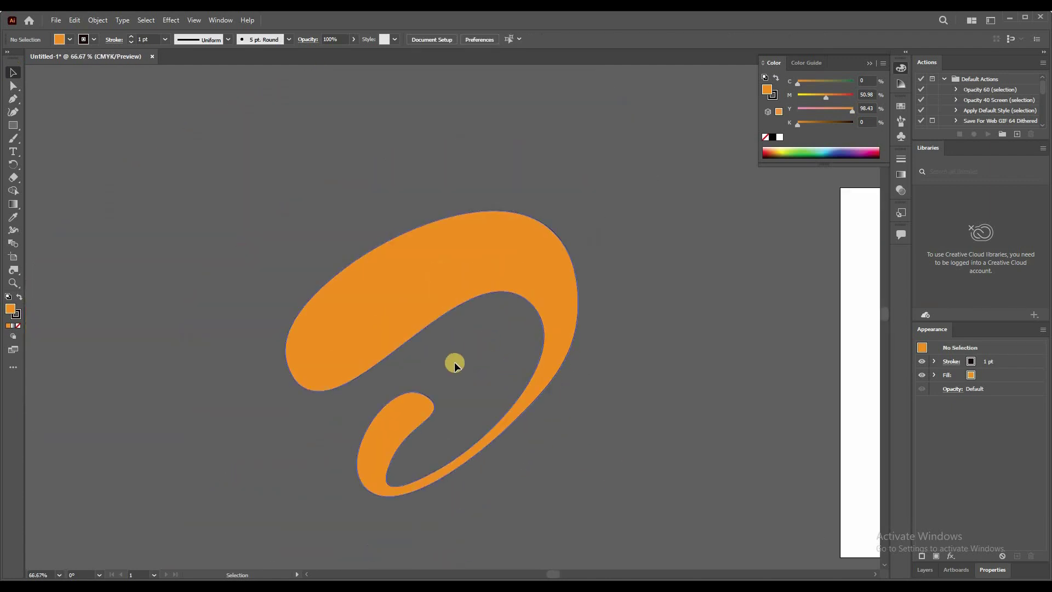
click(475, 349)
scroll(423, 296, down, 1)
scroll(447, 308, down, 1)
drag(447, 308, 678, 362)
- Scale the swoosh down to fit the artboard and review it beside the green blobs
scroll(693, 323, right, 2)
scroll(669, 249, up, 1)
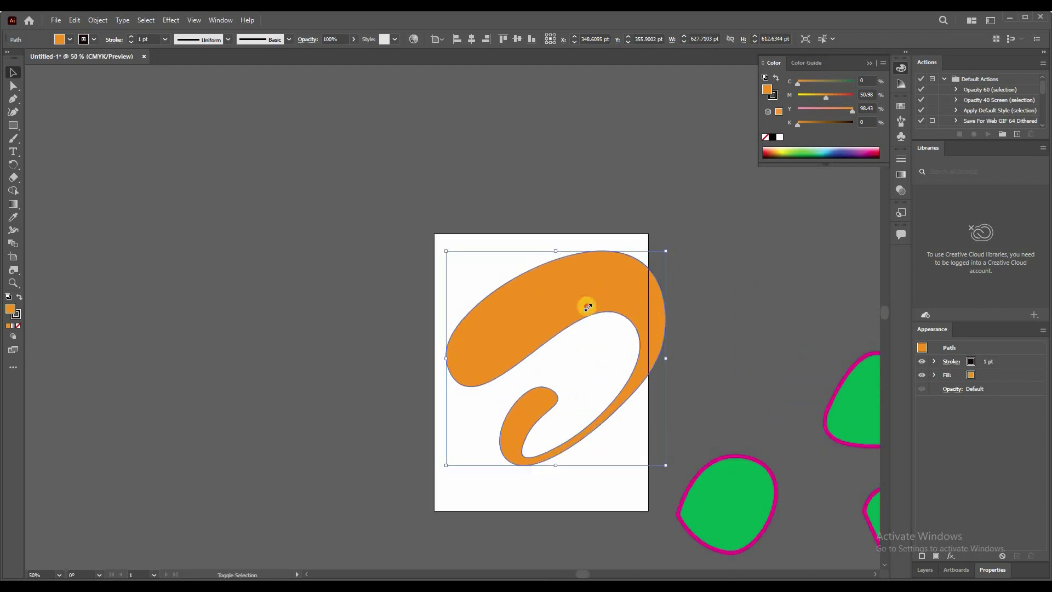
drag(588, 307, 588, 321)
drag(486, 376, 376, 348)
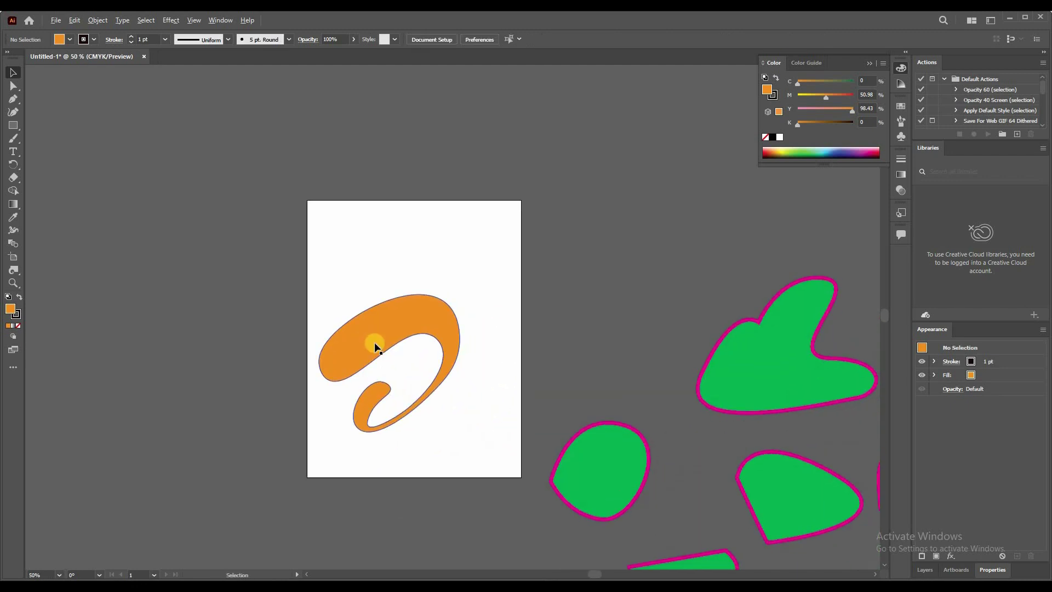
scroll(375, 346, up, 1)
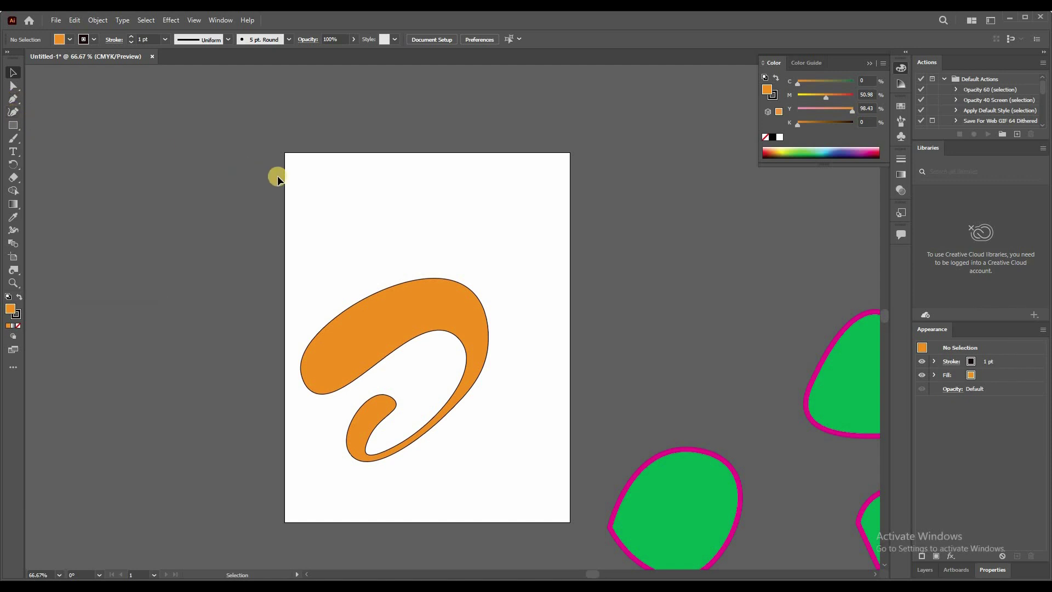
scroll(279, 184, down, 1)
scroll(596, 367, down, 1)
drag(686, 392, 589, 362)
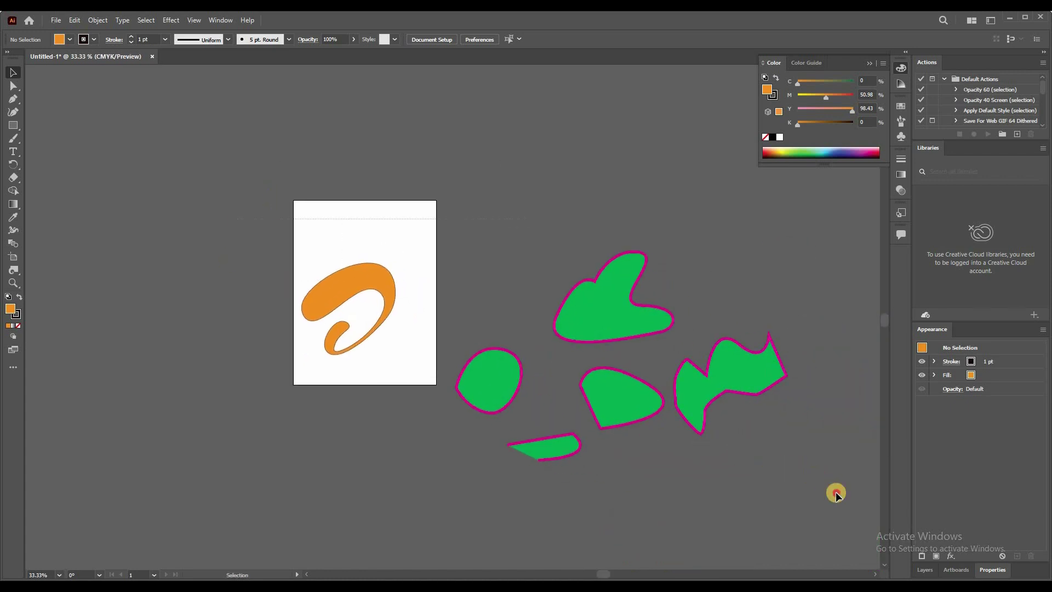
key(ctrl+a)
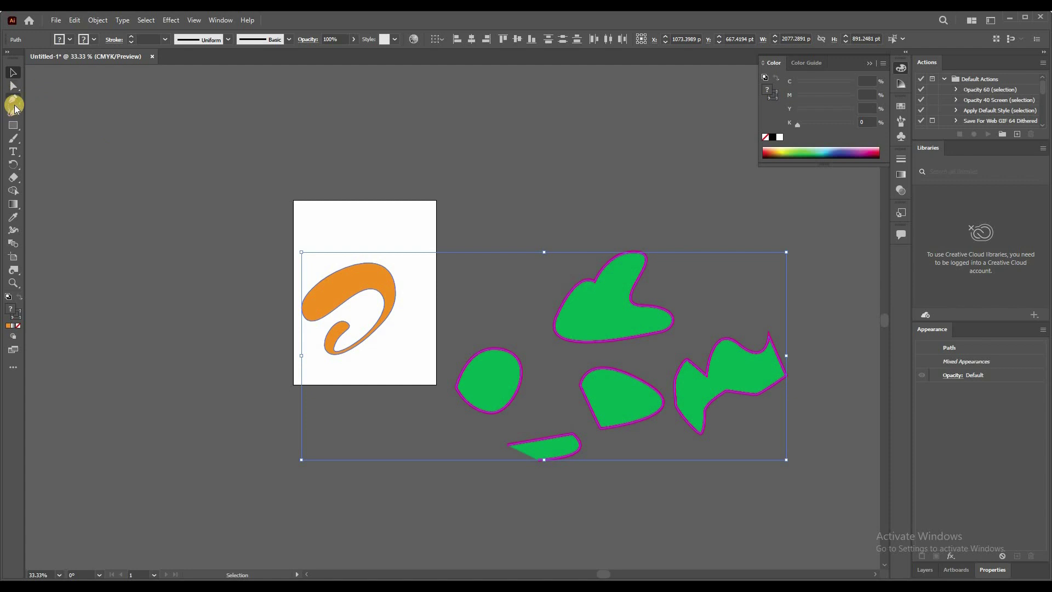
click(234, 230)
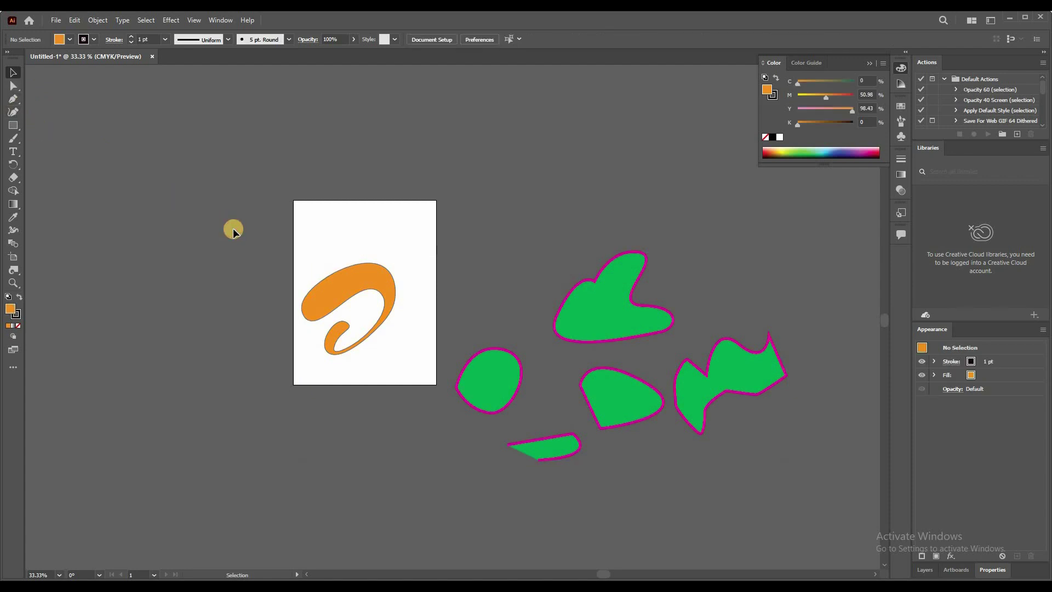